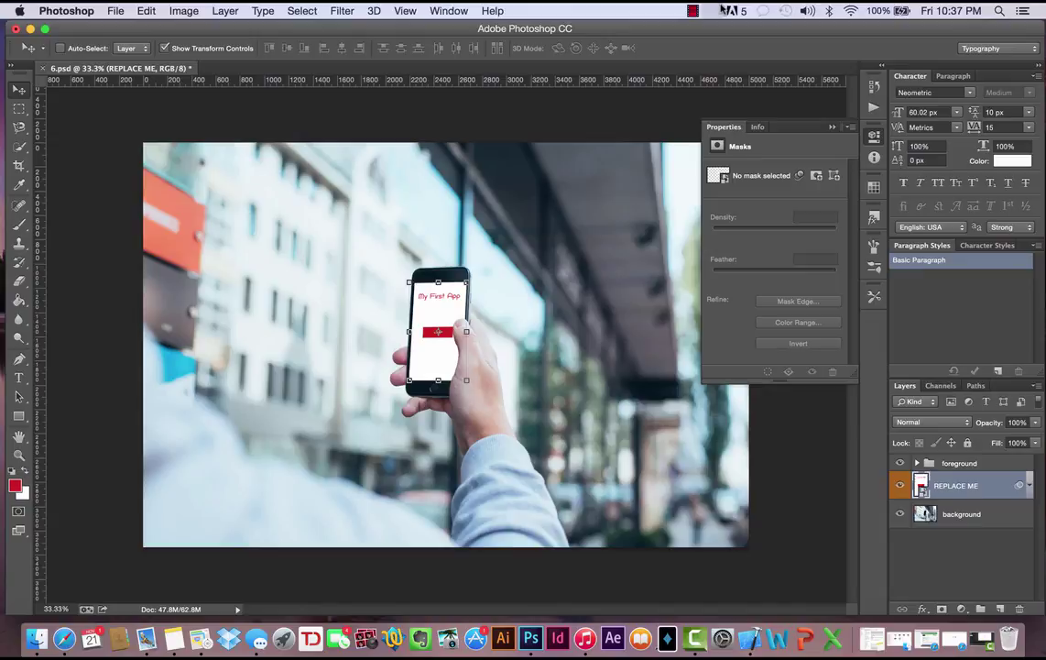
- Create a new untitled document 1000 px wide by 300 px high on a transparent background
click(115, 10)
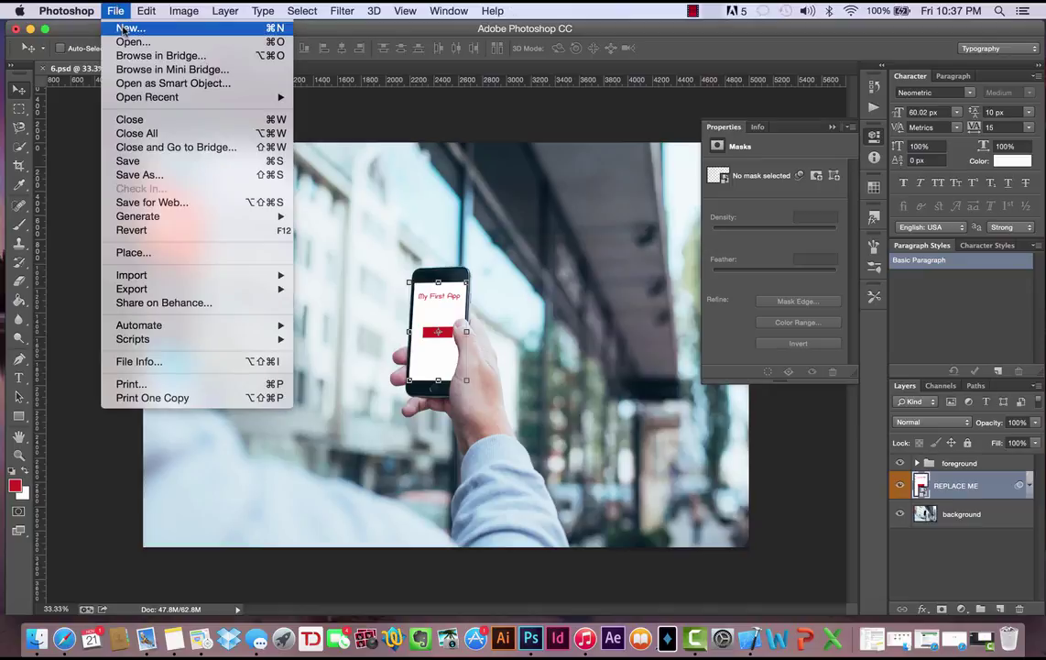
click(129, 28)
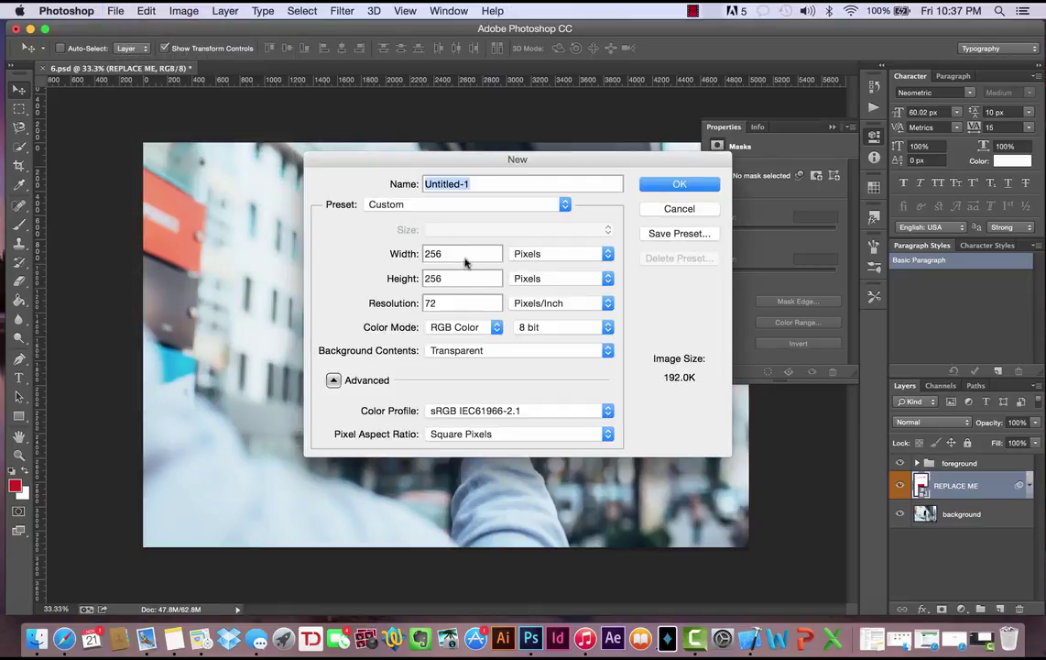
double_click(464, 259)
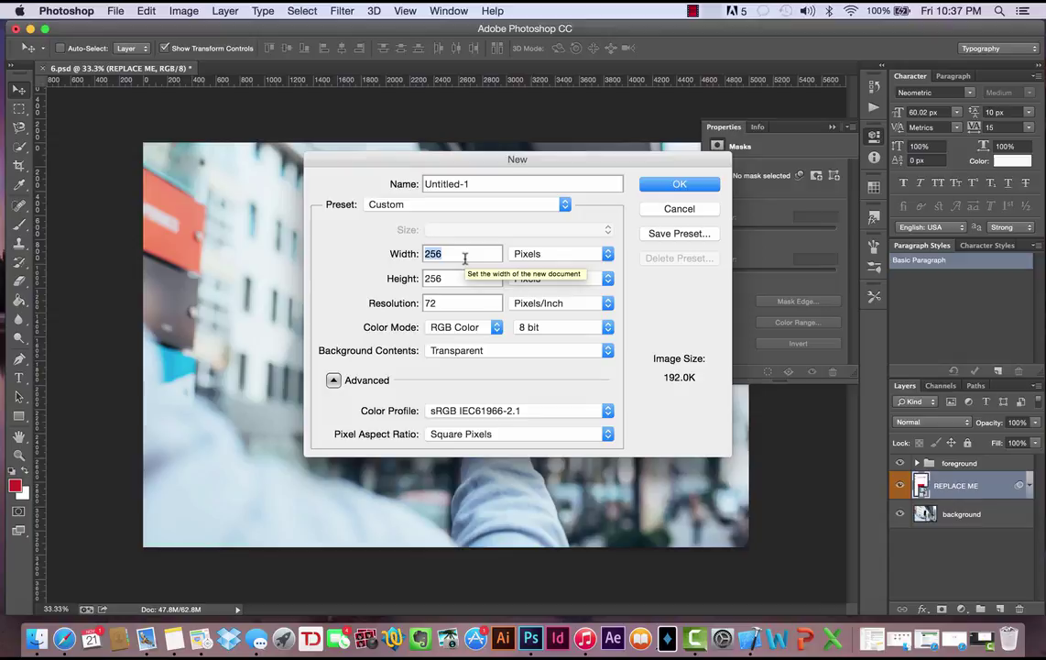
text(1000)
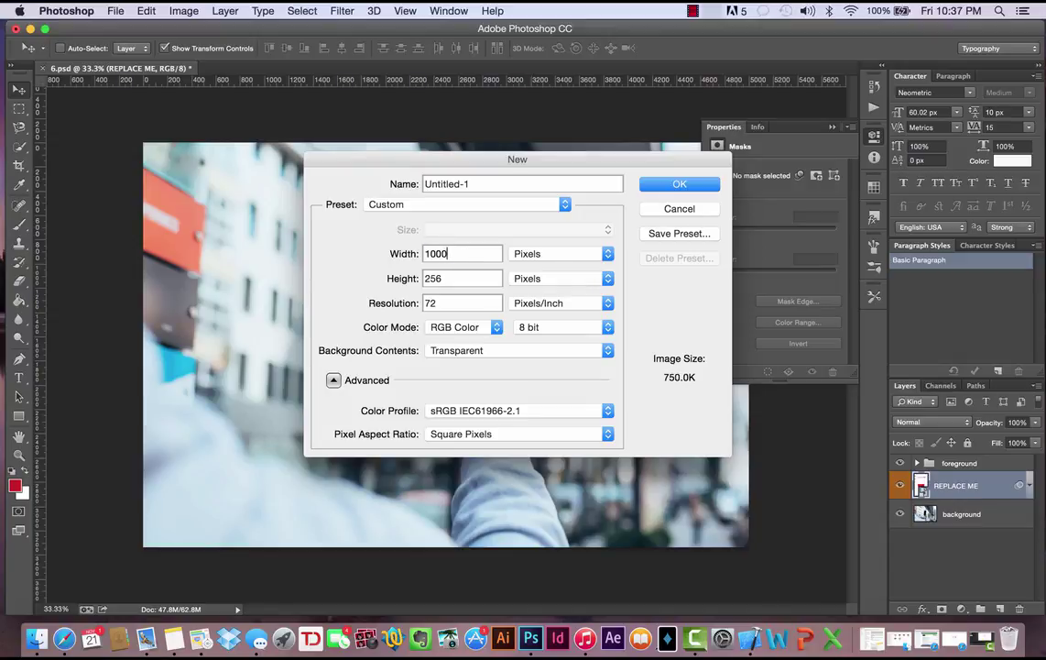
key(Tab)
text(300)
key(Return)
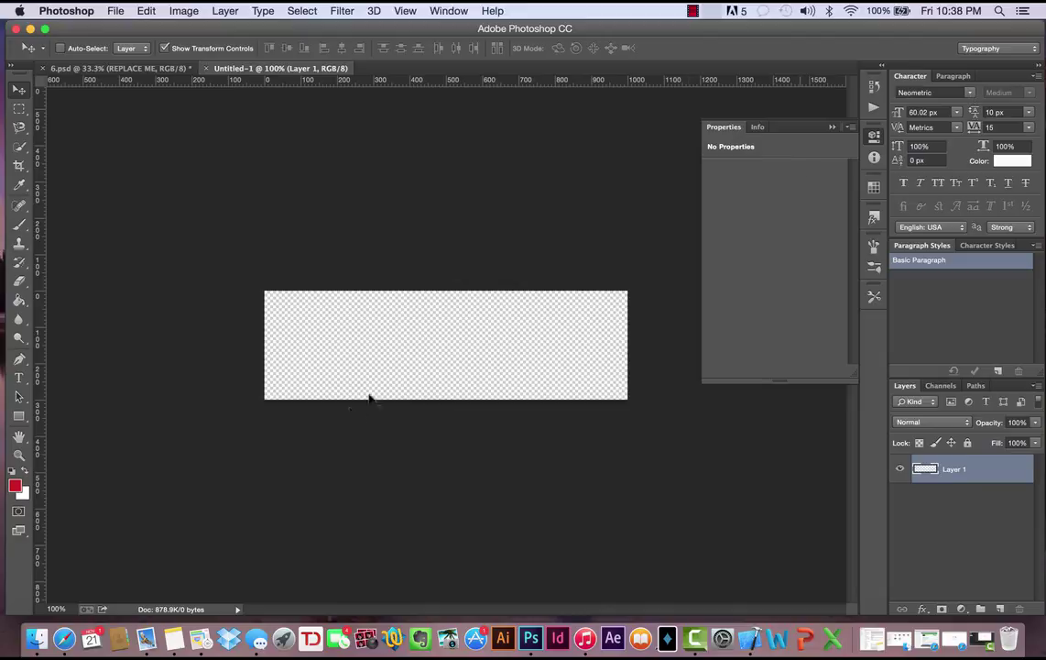
- In Safari, search for 'dafont' then 'neometric' and download Neometric from its dafont.com page
click(68, 632)
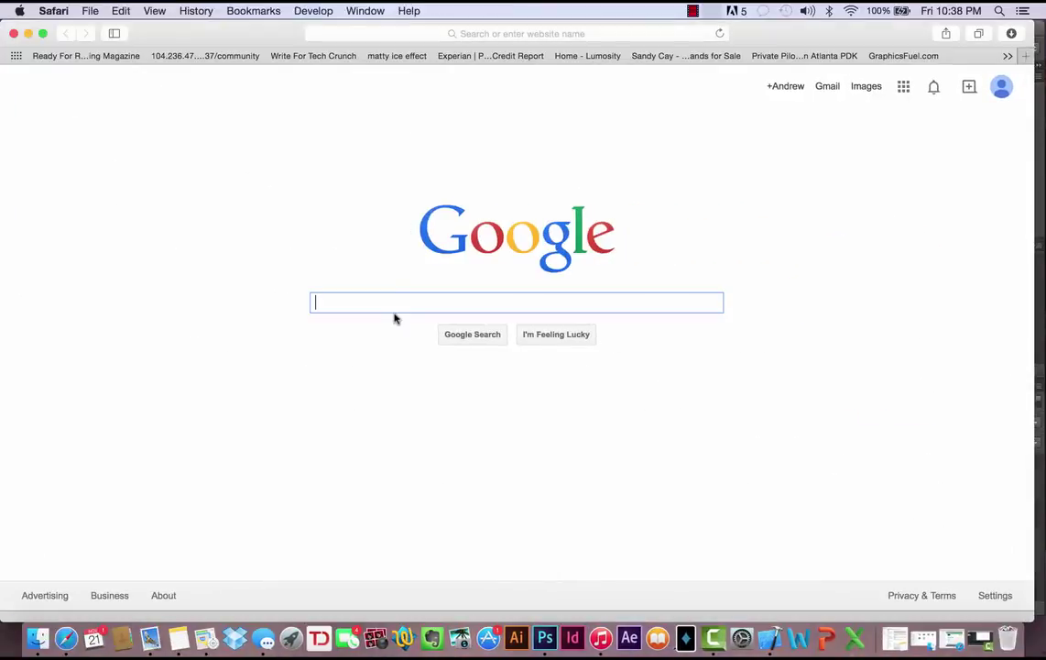
text(dafont)
key(Return)
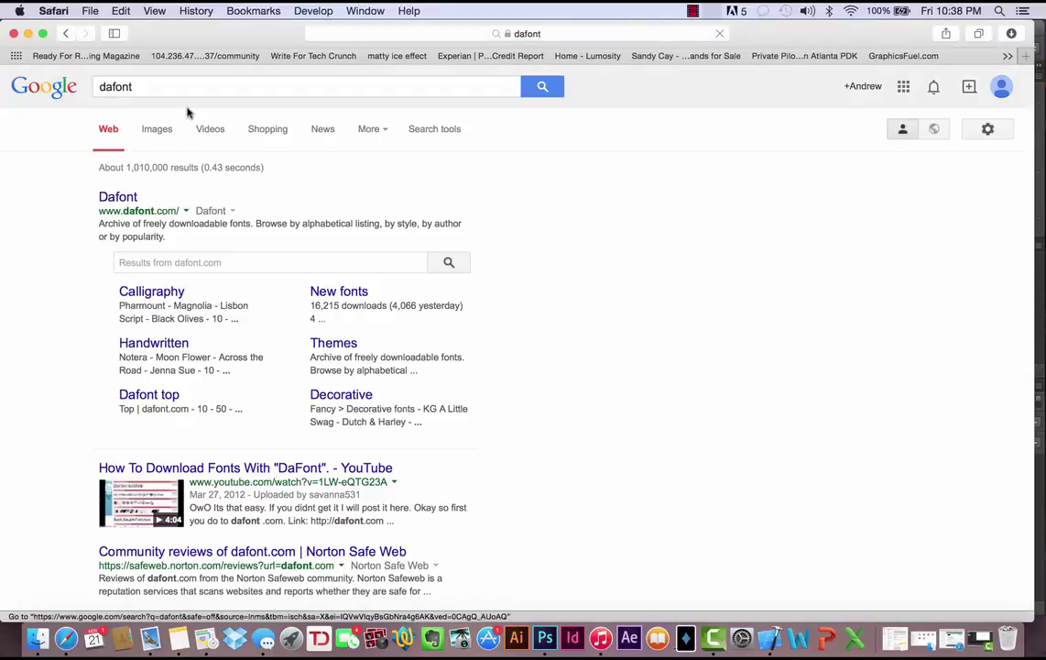
triple_click(179, 93)
text(neometric)
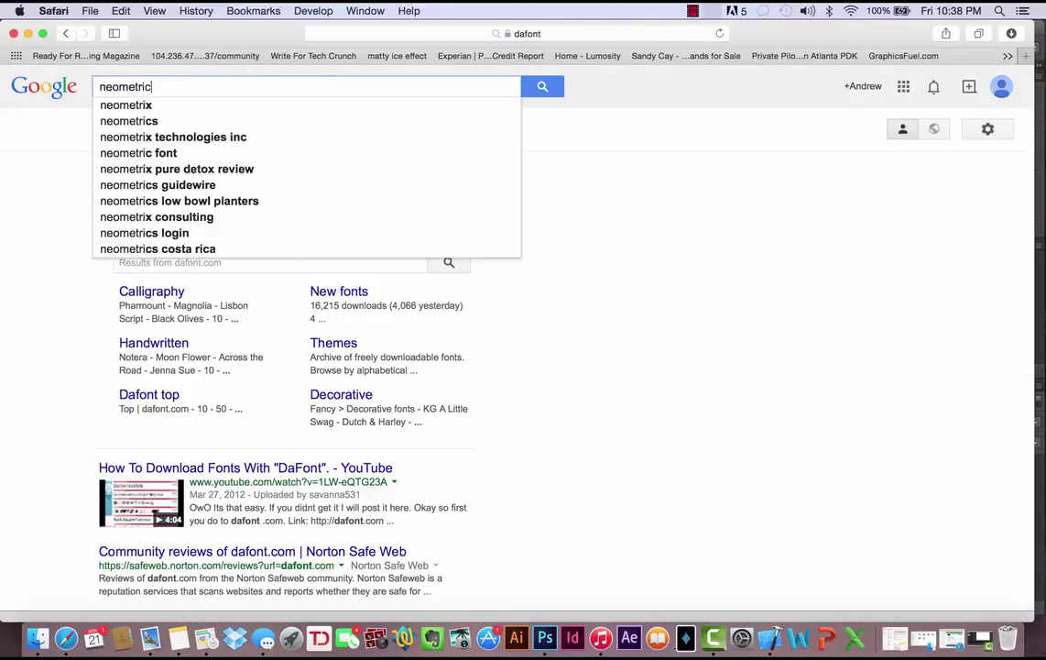
key(Return)
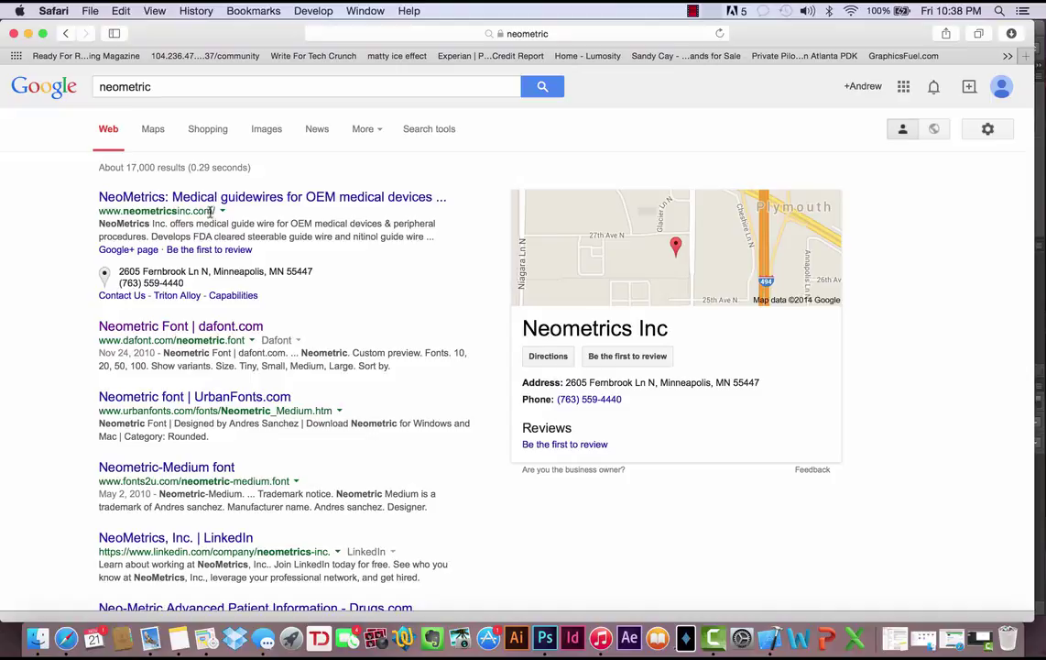
click(181, 326)
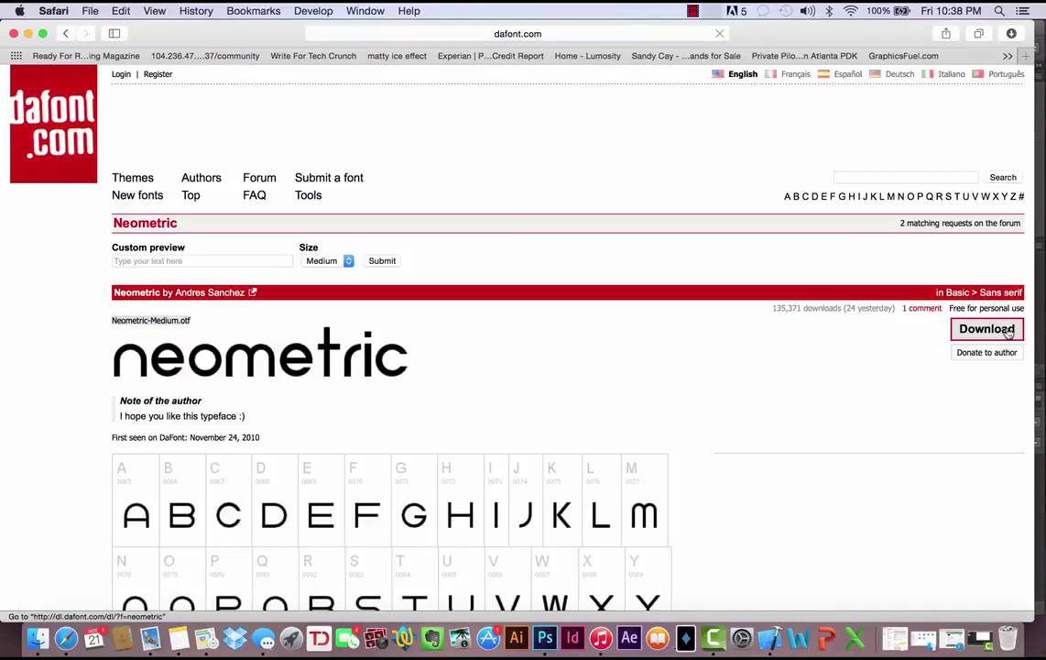
click(1000, 338)
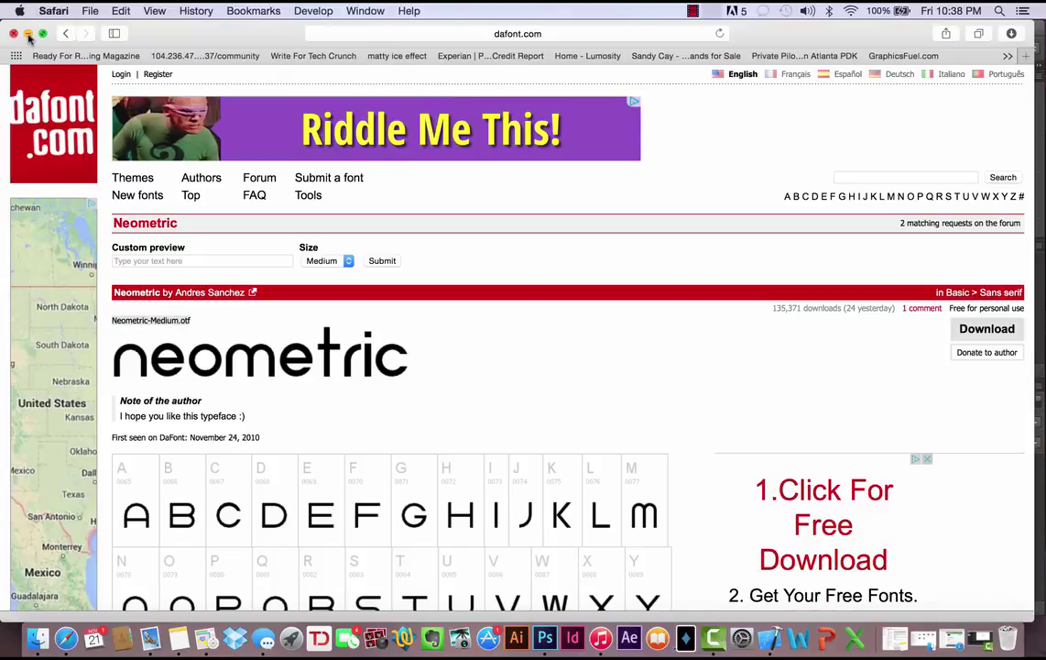
- Back in Photoshop, draw a text box across the canvas and type the word alfred
click(28, 33)
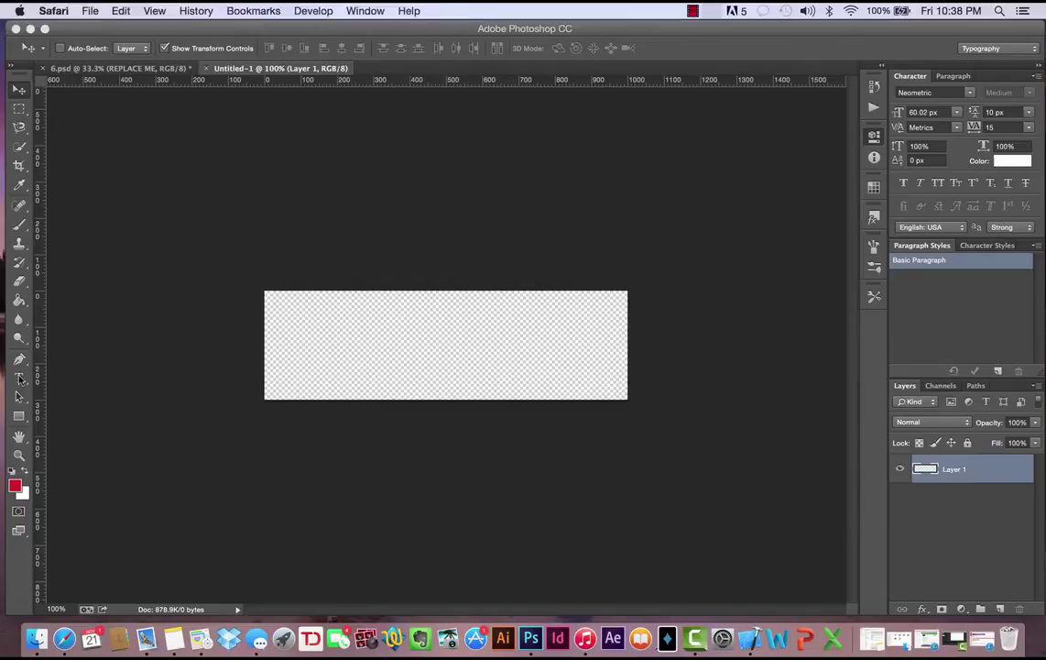
click(18, 378)
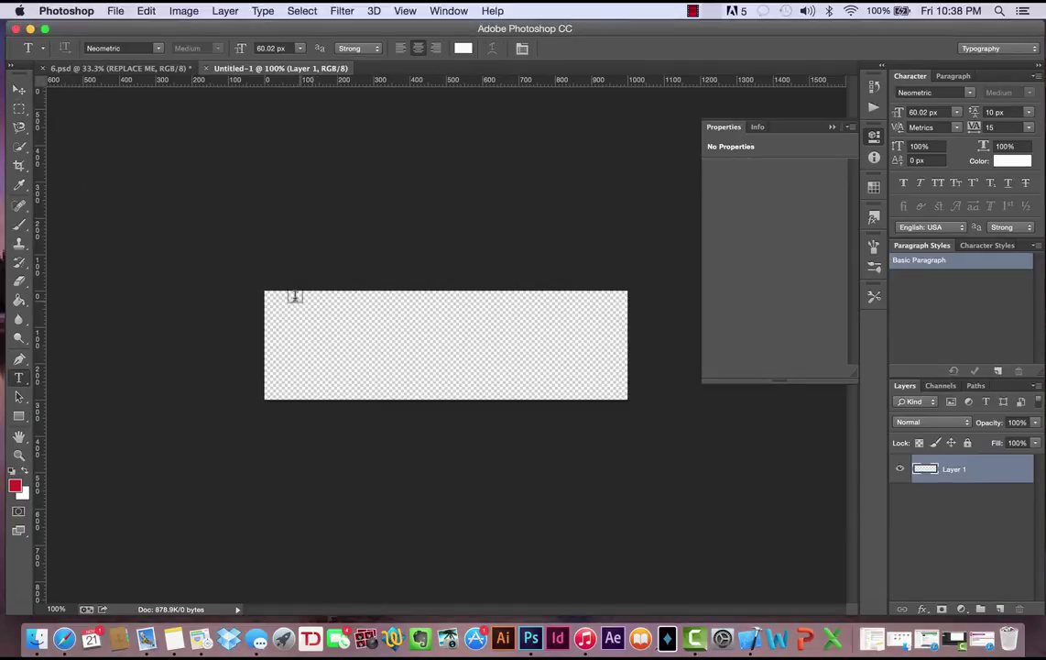
drag(290, 300, 602, 392)
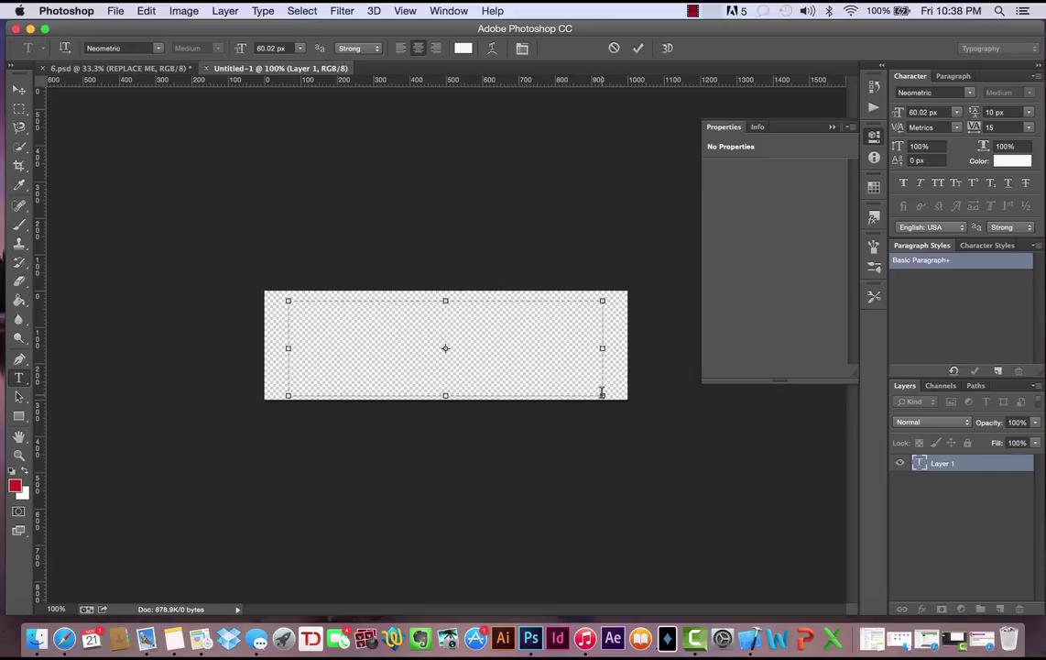
text(CENTER)
key(BackSpace)
key(BackSpace)
key(BackSpace)
key(BackSpace)
key(BackSpace)
key(BackSpace)
text(ONE D)
- Colour the alfred text bright red ff0000 and enlarge it to about 263 px
drag(520, 308, 387, 308)
click(1012, 160)
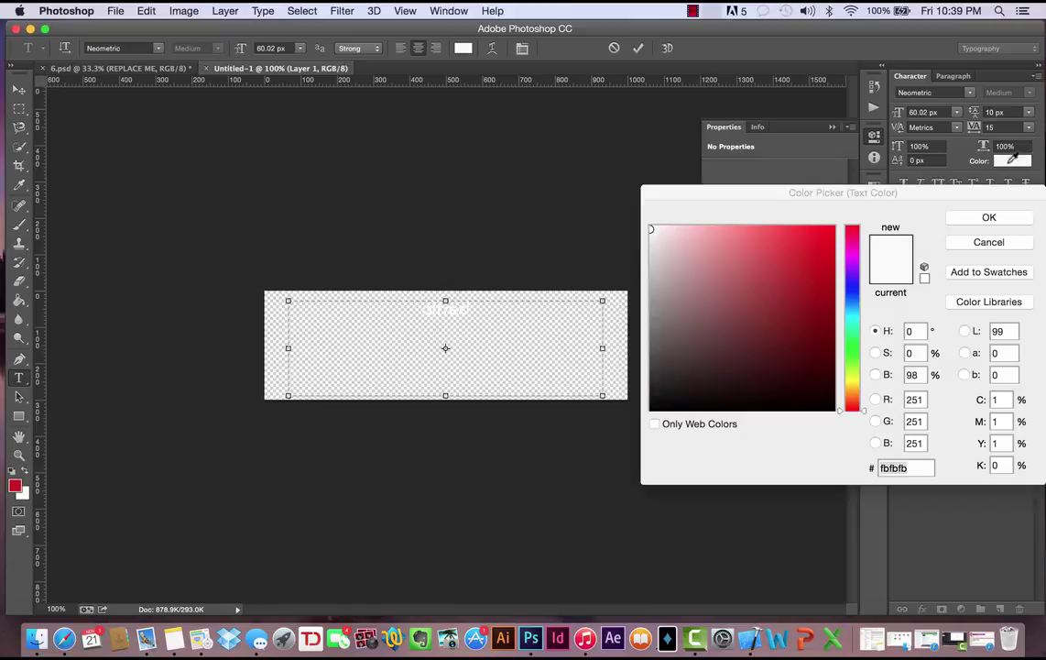
click(754, 324)
mouse_move(753, 324)
mouse_down()
mouse_move(808, 295)
mouse_move(834, 233)
mouse_up()
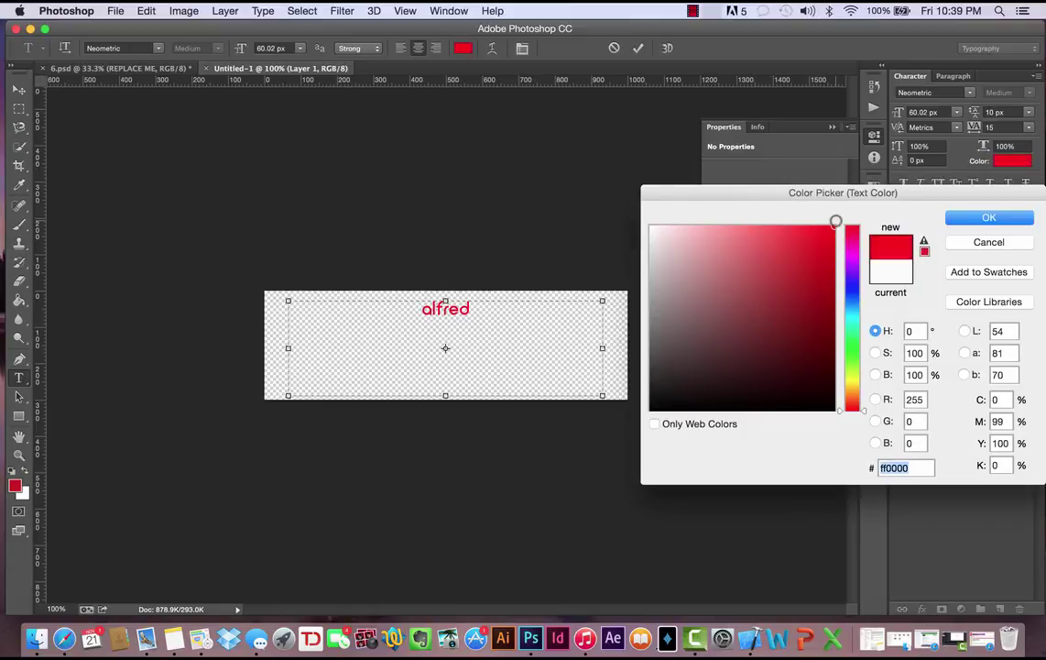
click(970, 219)
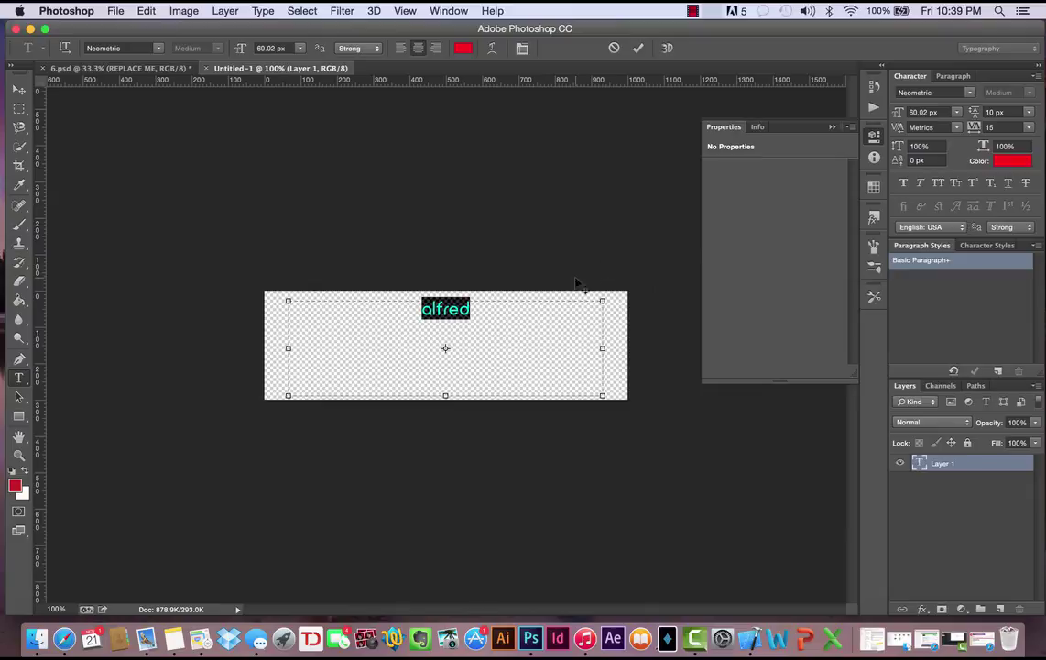
drag(899, 112, 1035, 121)
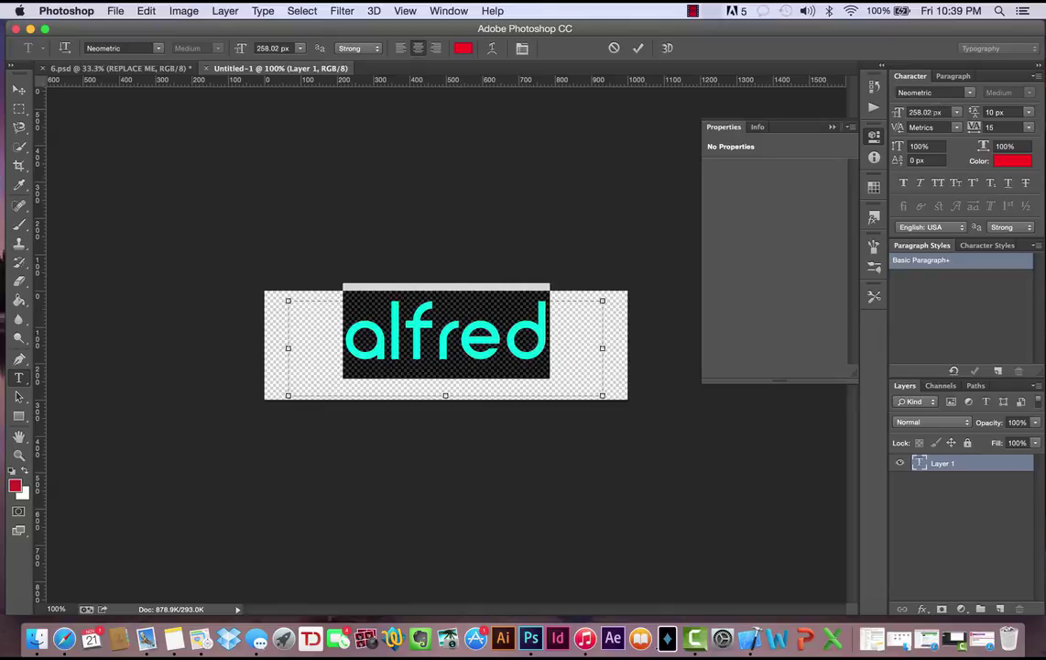
drag(920, 109, 901, 113)
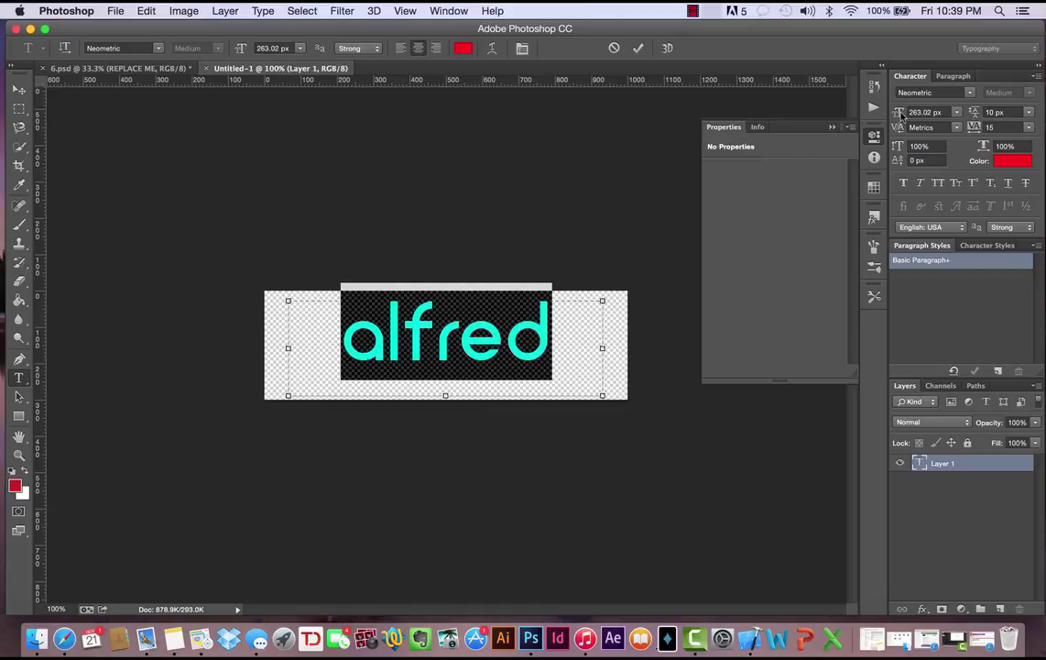
- Nudge alfred down, draw Rectangle 1 over the whole canvas, and move it below alfred
click(18, 91)
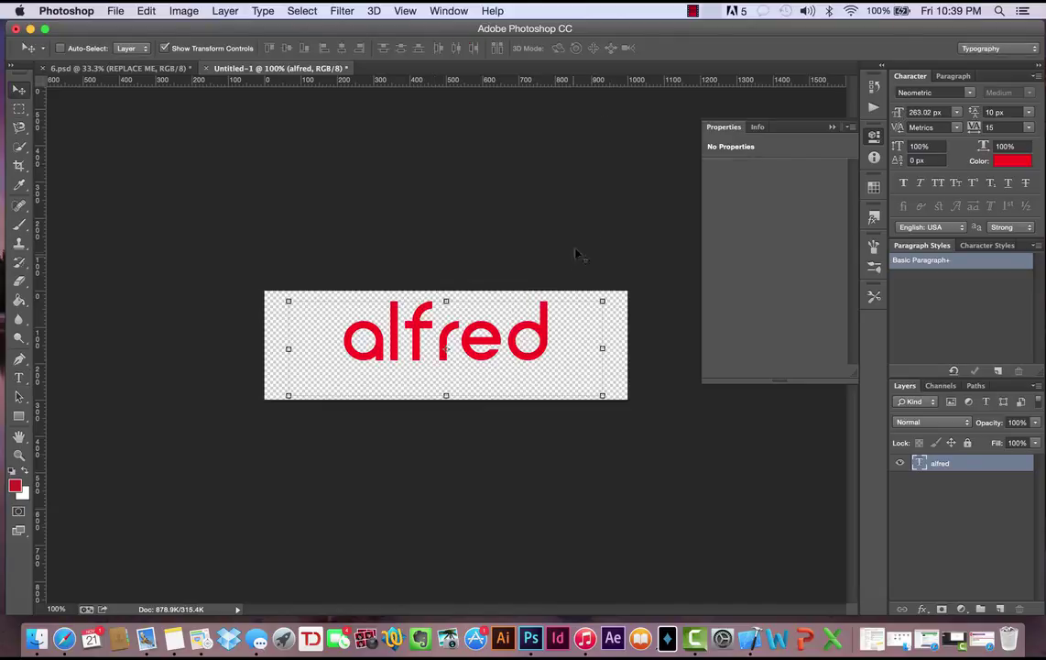
mouse_move(579, 229)
mouse_down()
mouse_move(568, 243)
mouse_move(583, 247)
mouse_up()
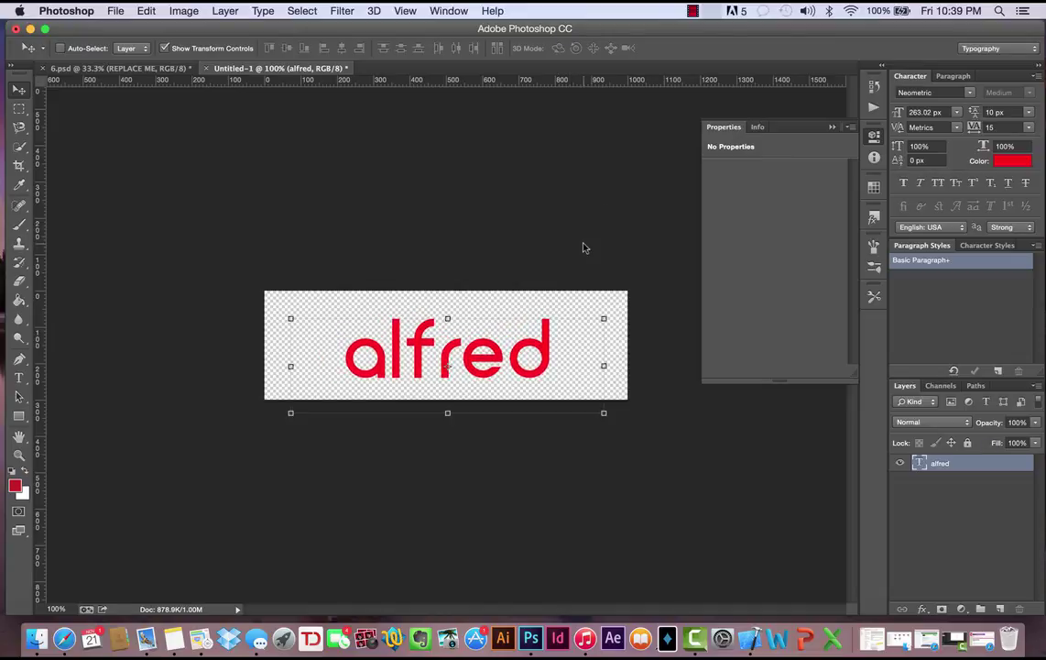
click(19, 417)
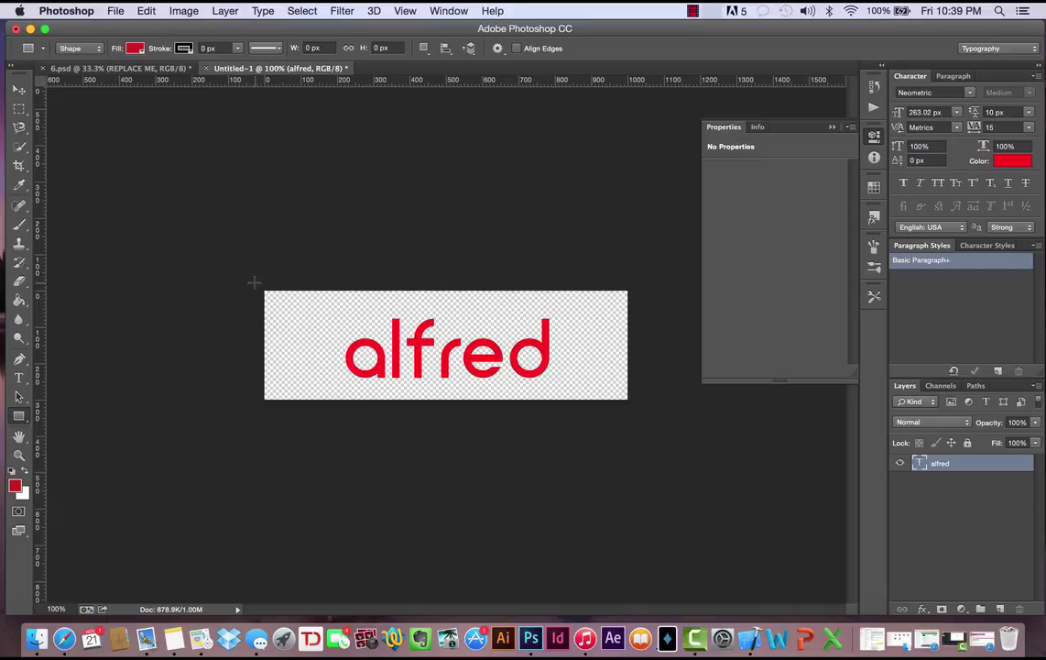
drag(253, 283, 636, 410)
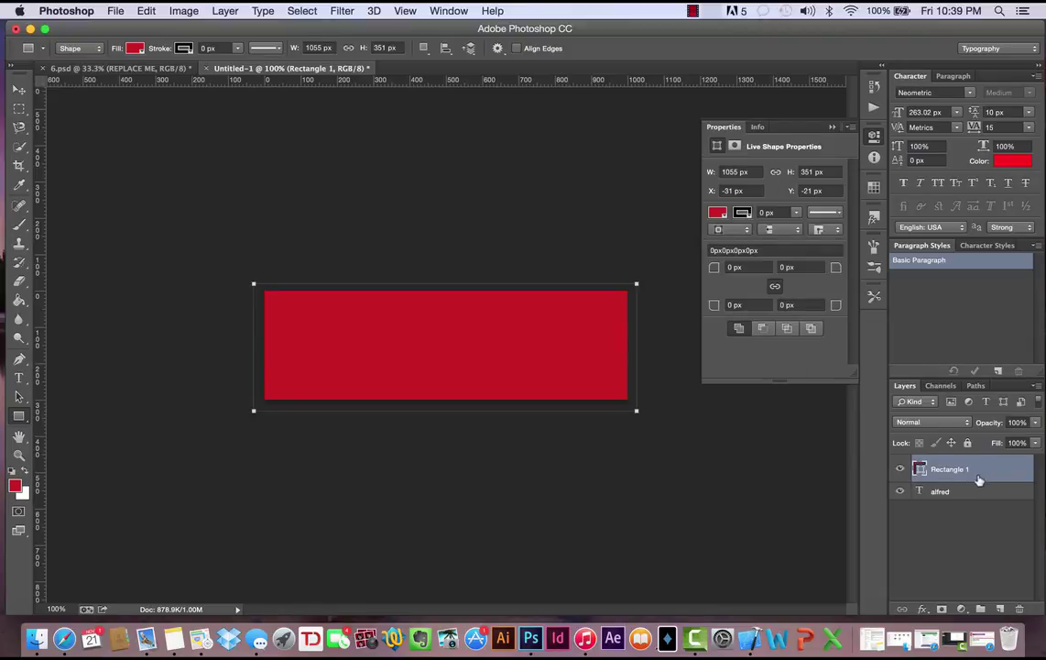
mouse_move(986, 468)
mouse_down()
mouse_move(986, 502)
mouse_move(985, 490)
mouse_up()
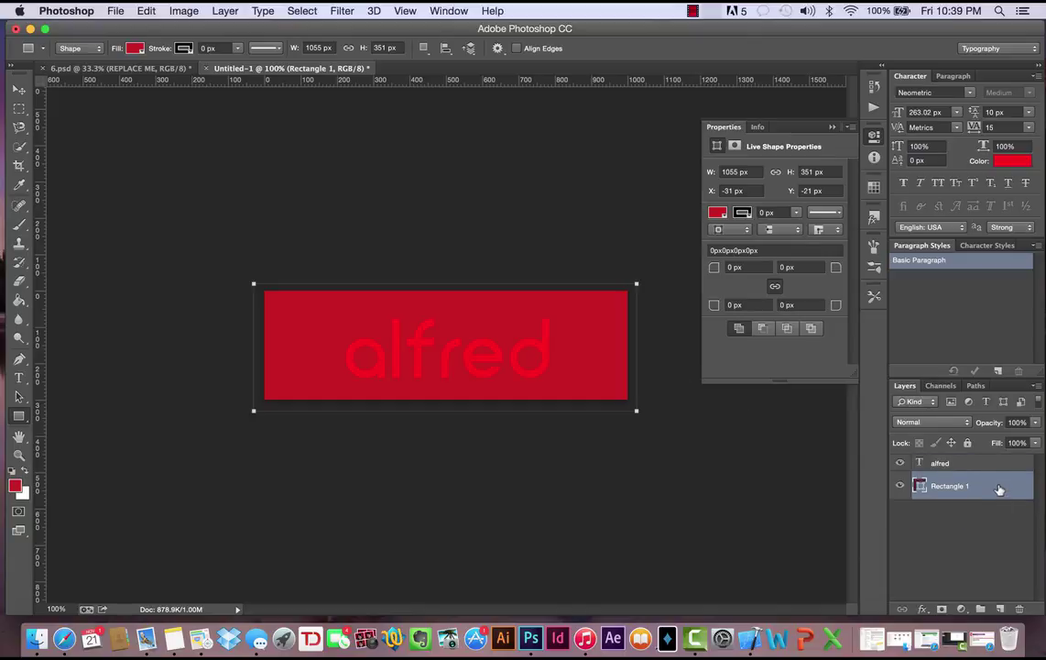
- Give Rectangle 1 a white Color Overlay layer style, then toggle its visibility to check it
double_click(999, 489)
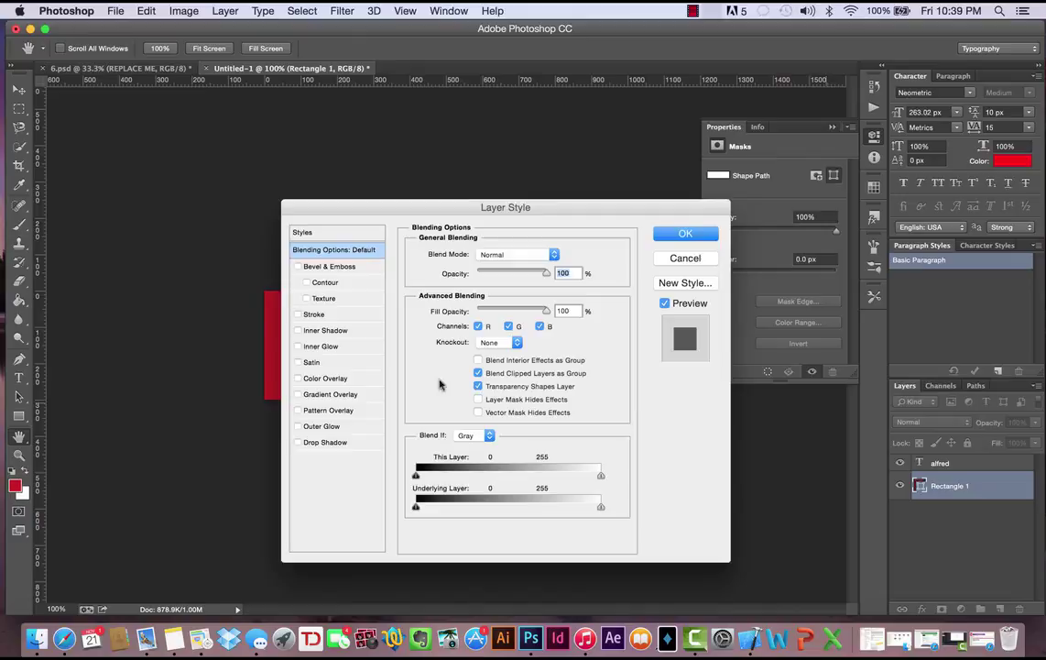
click(328, 379)
click(551, 253)
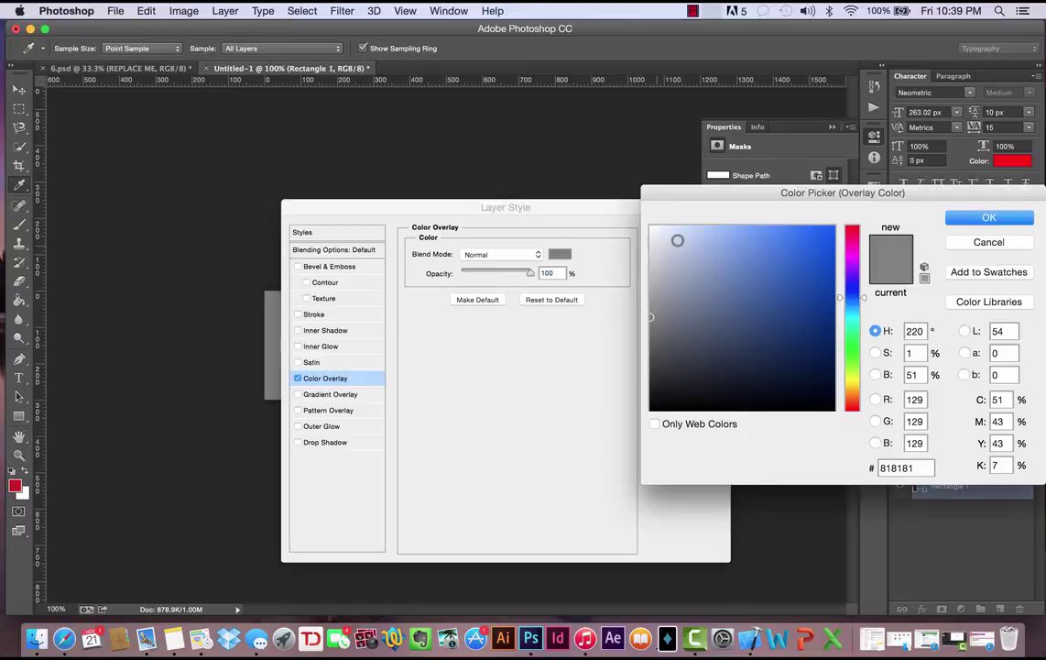
drag(677, 241, 602, 213)
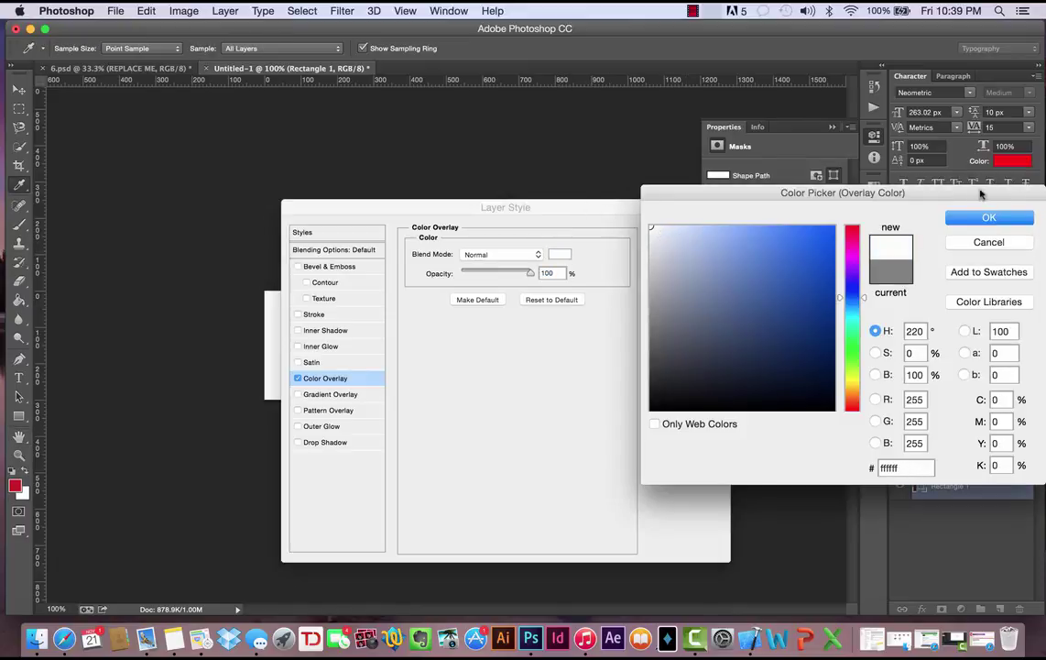
click(957, 217)
click(686, 234)
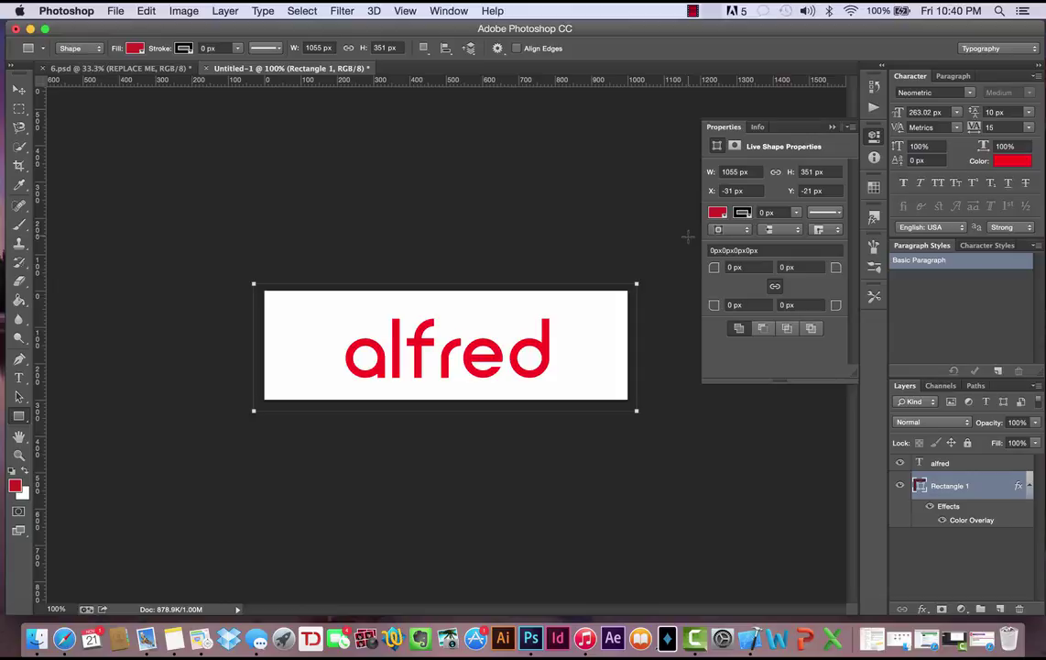
click(900, 485)
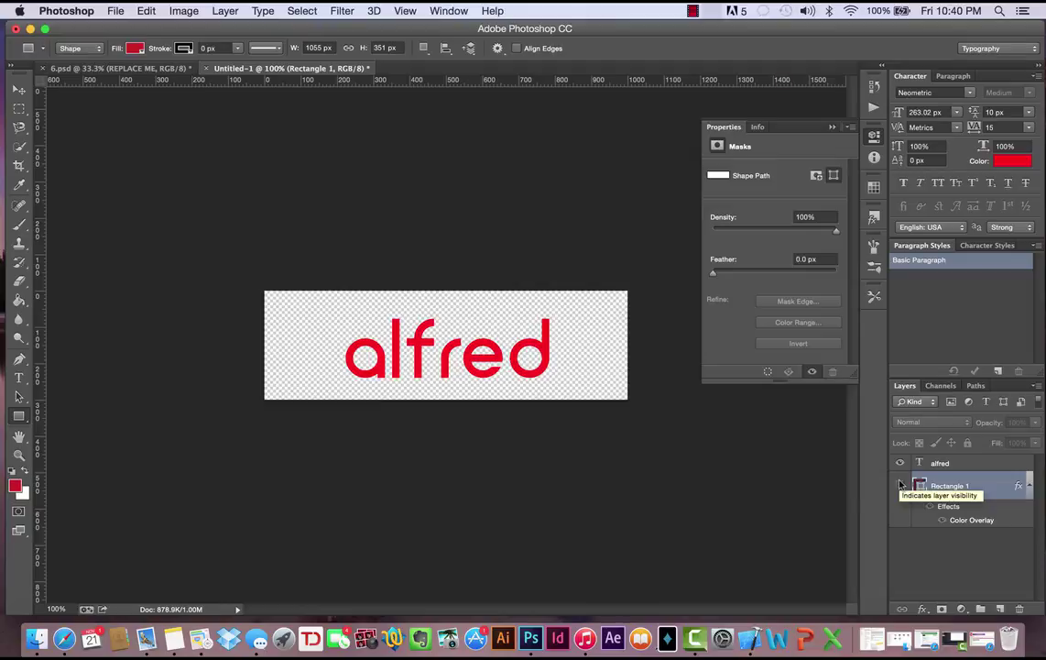
click(900, 486)
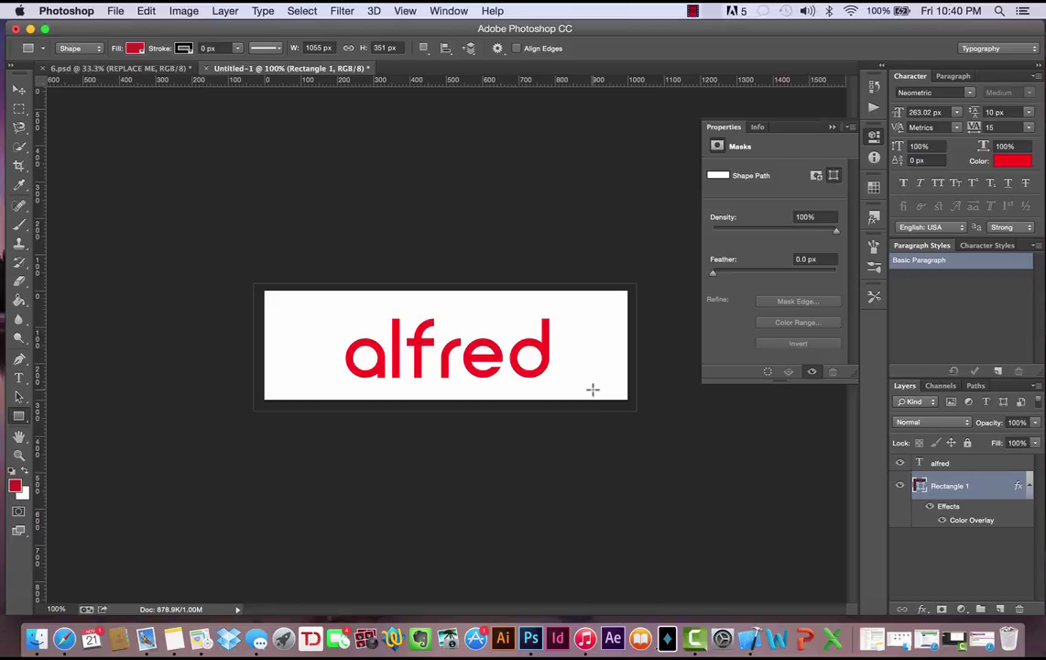
- In a new Safari tab, search Google Images for 'mustache icon'
click(53, 612)
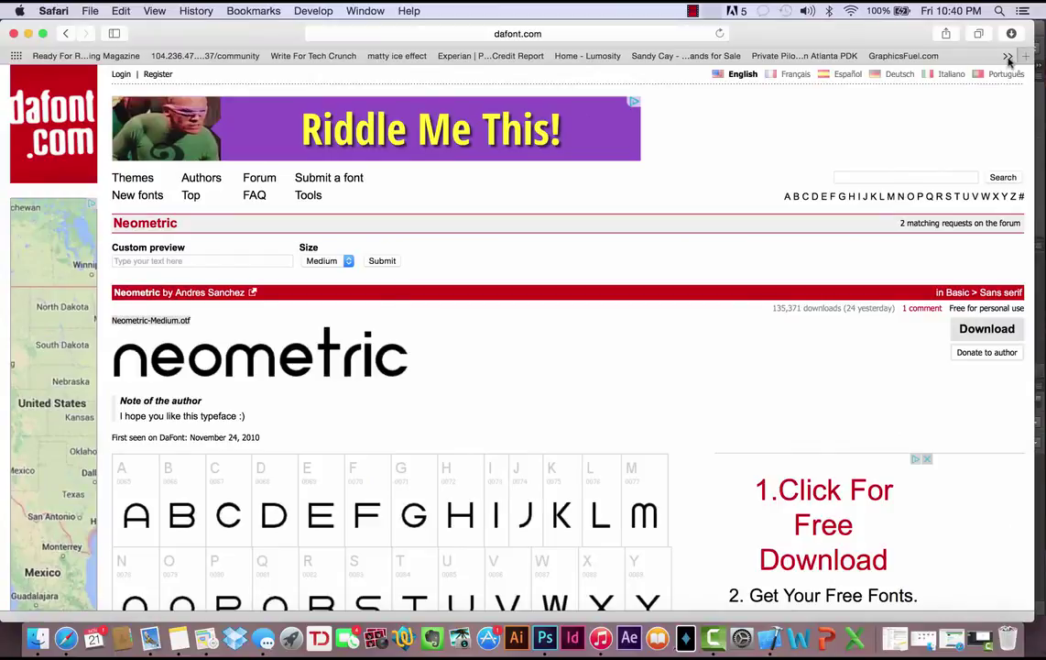
click(1025, 58)
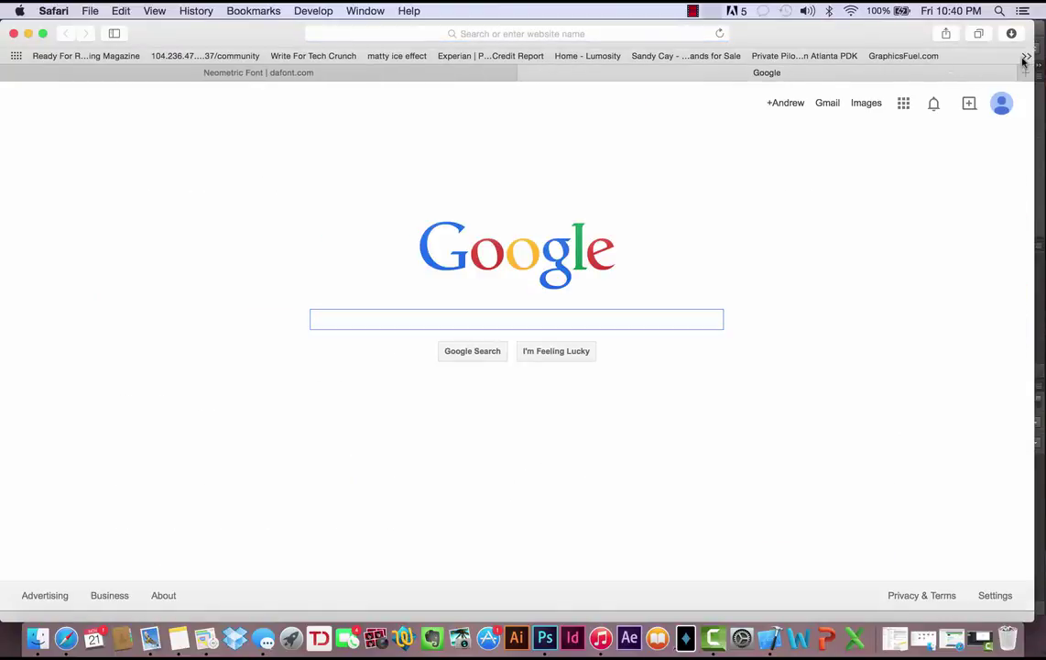
text(mustach)
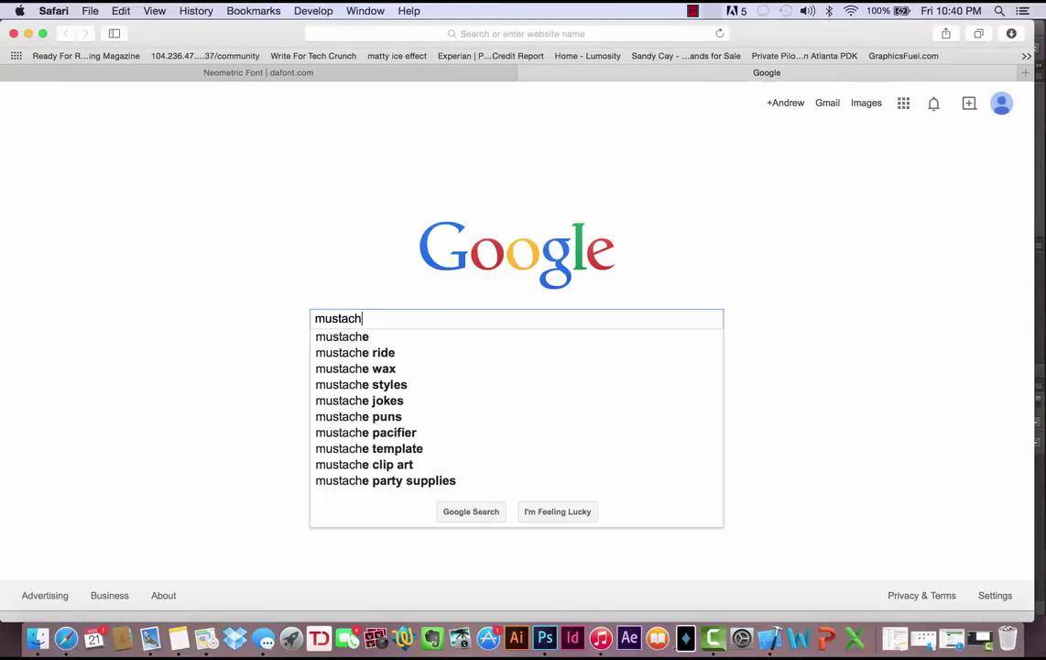
text(e icon)
key(Return)
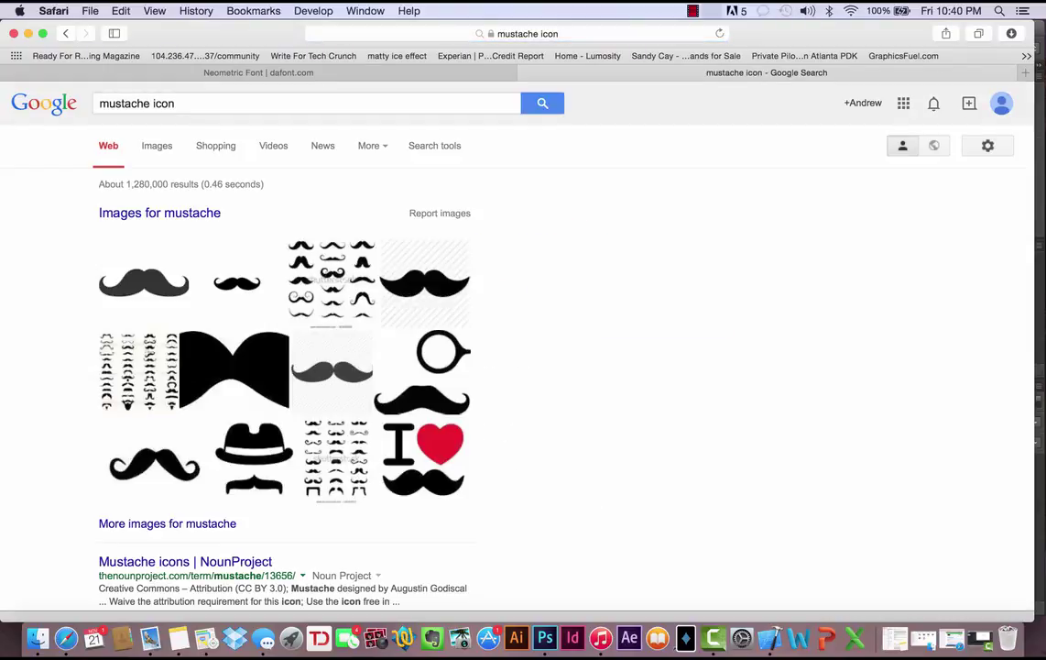
click(171, 150)
scroll(491, 264, down, 3)
scroll(165, 330, up, 2)
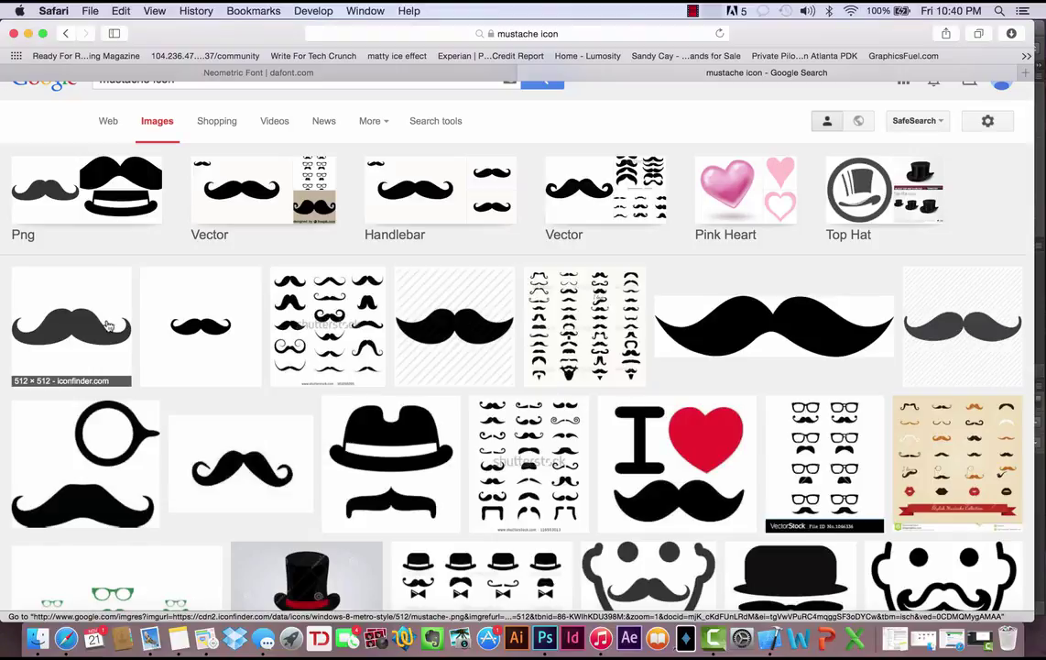
- Open the full-size 614 × 614 endlessicons moustache image, copy it, and return to Photoshop
click(161, 322)
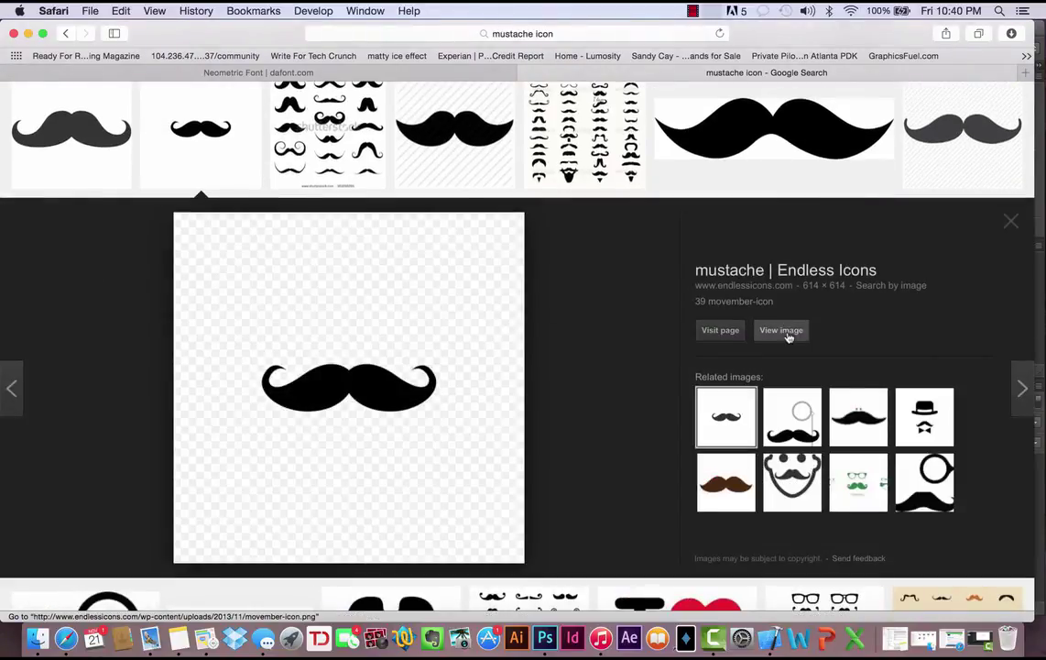
click(787, 337)
right_click(561, 285)
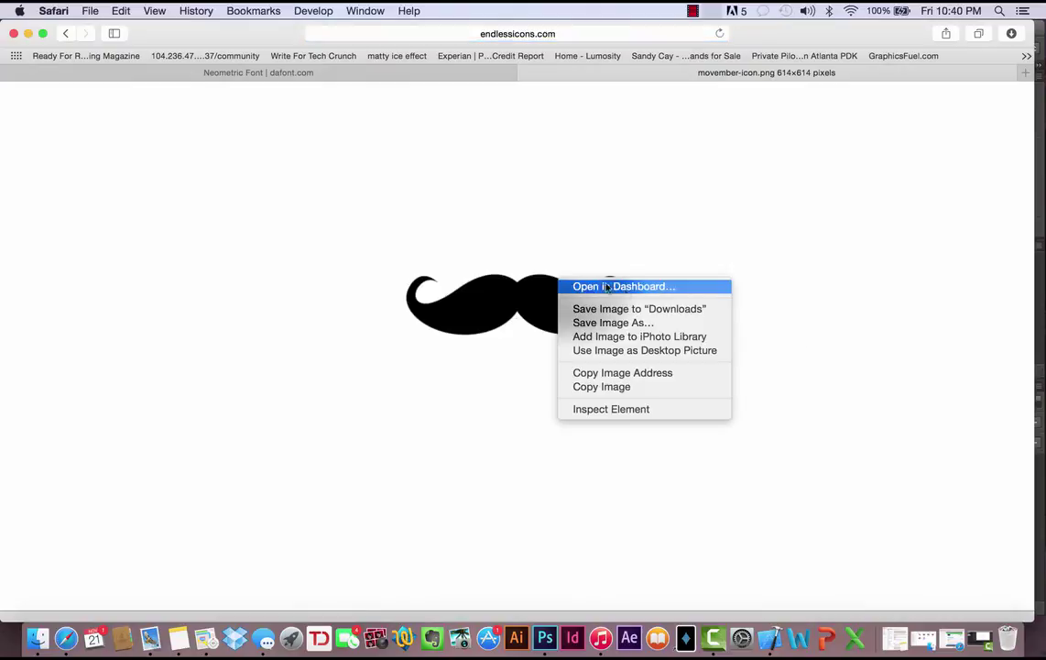
click(623, 387)
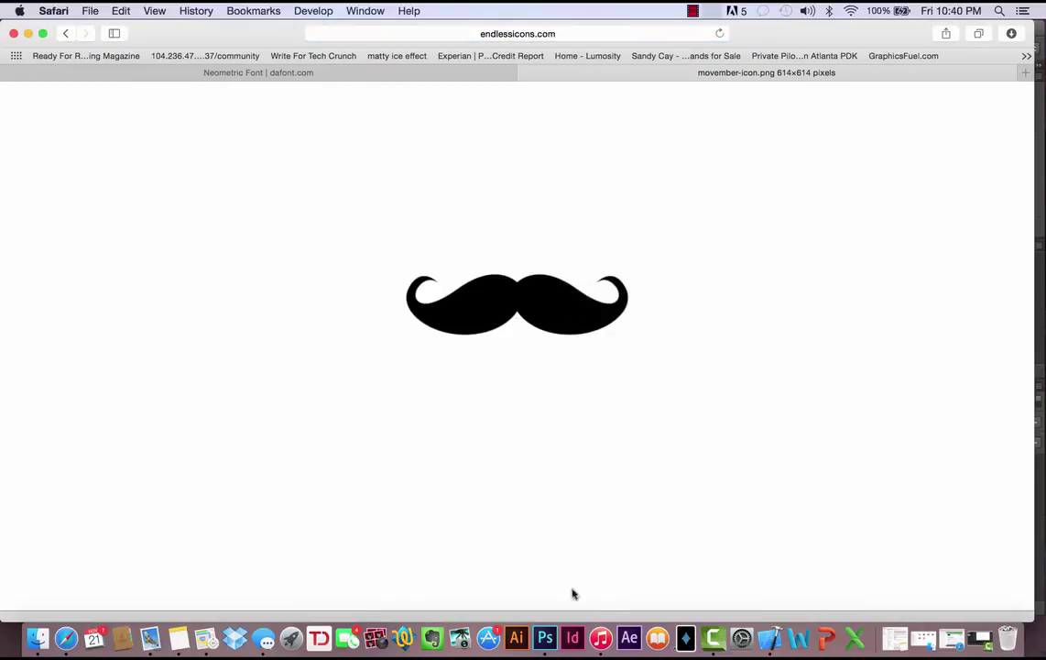
click(550, 623)
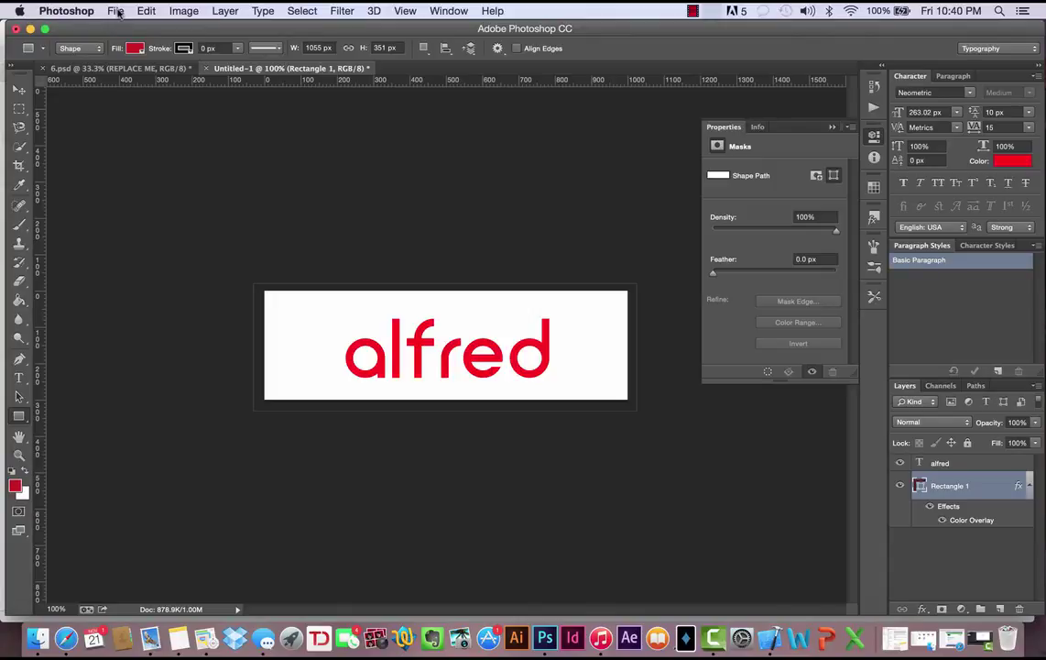
- Paste the copied moustache into a new 614 × 614 px transparent Clipboard-preset document
click(116, 11)
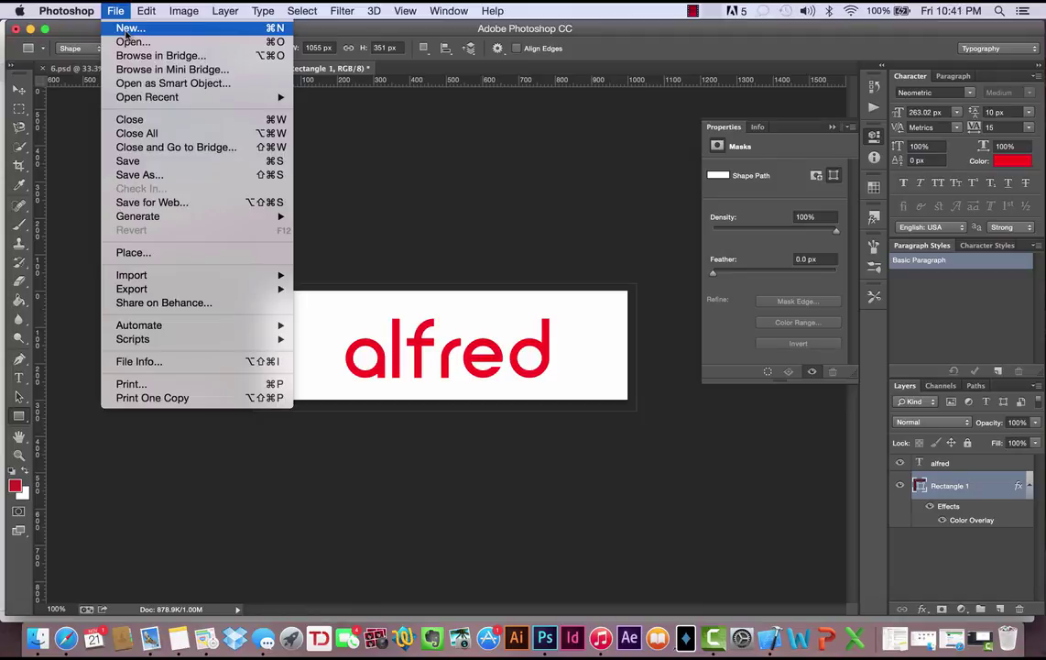
click(126, 30)
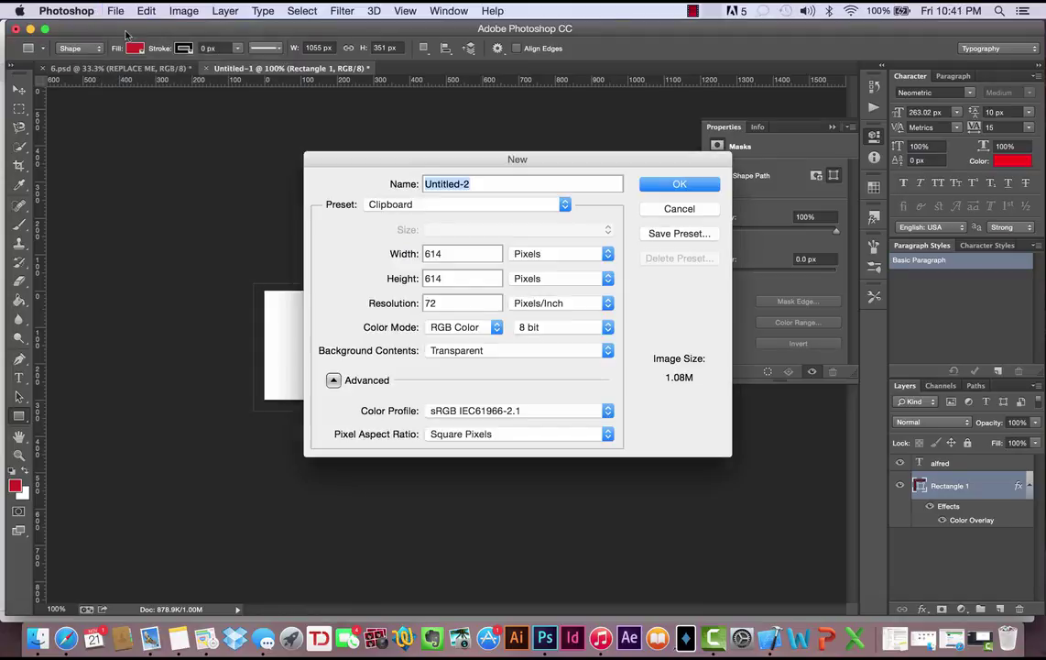
click(667, 186)
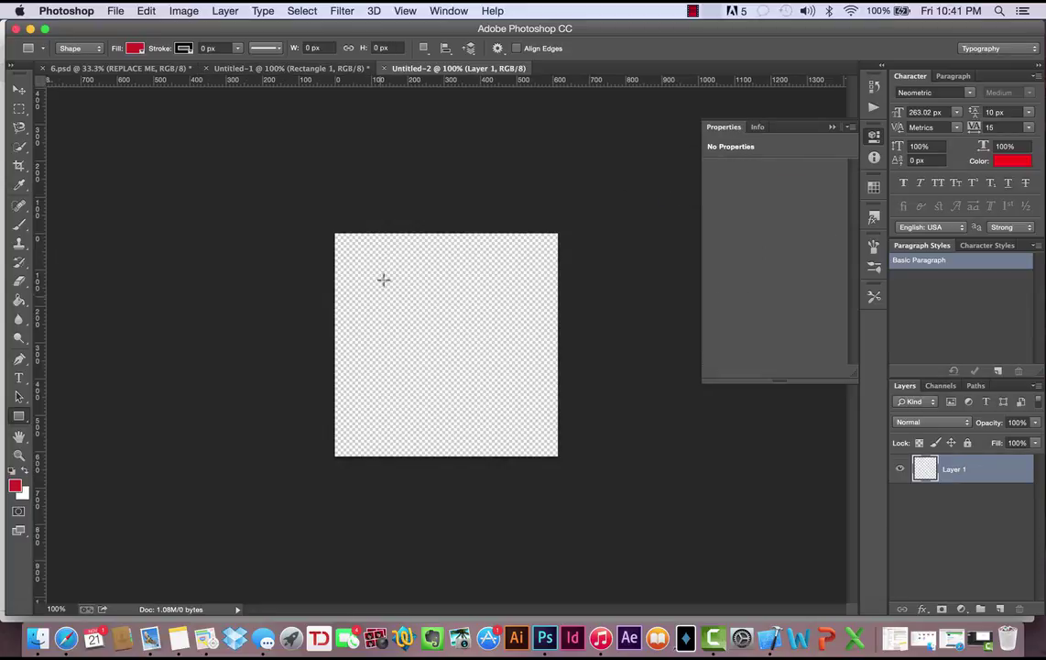
click(145, 10)
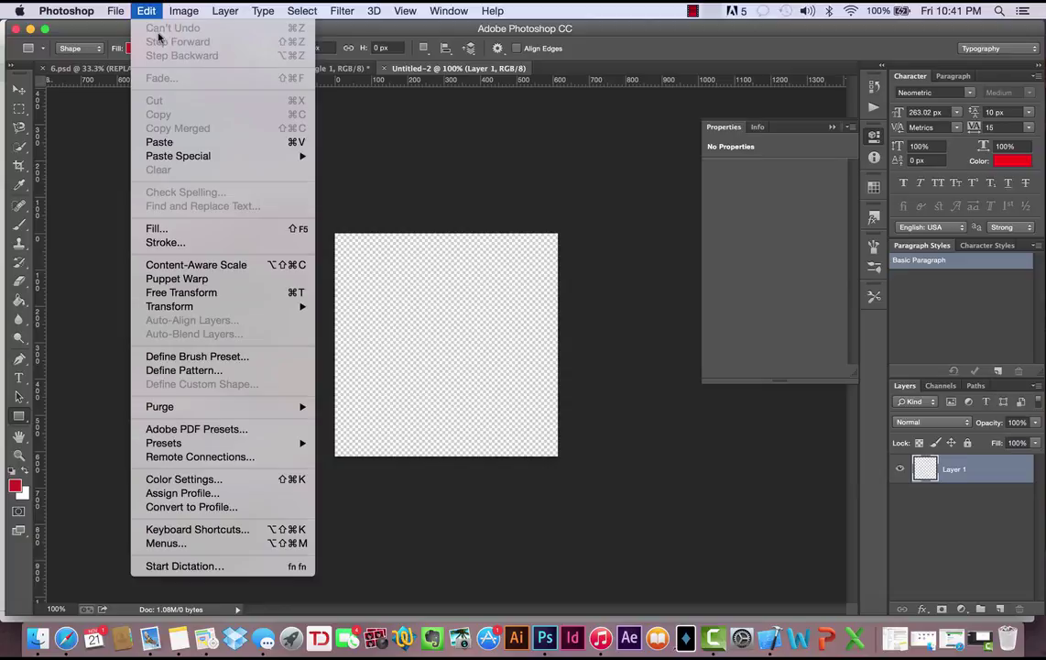
click(178, 144)
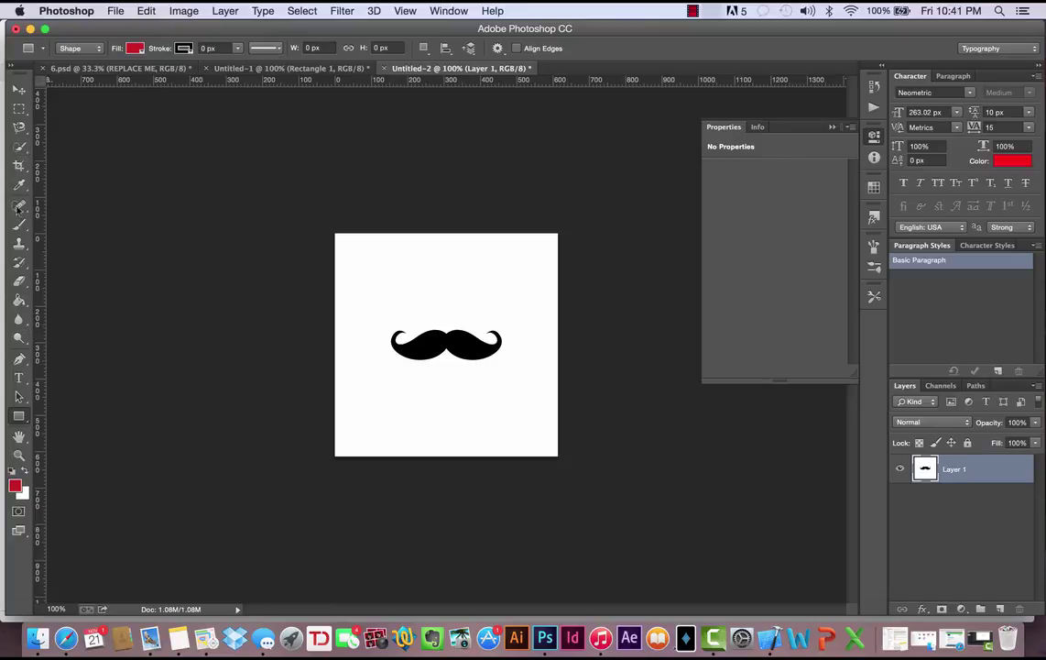
click(19, 146)
click(87, 143)
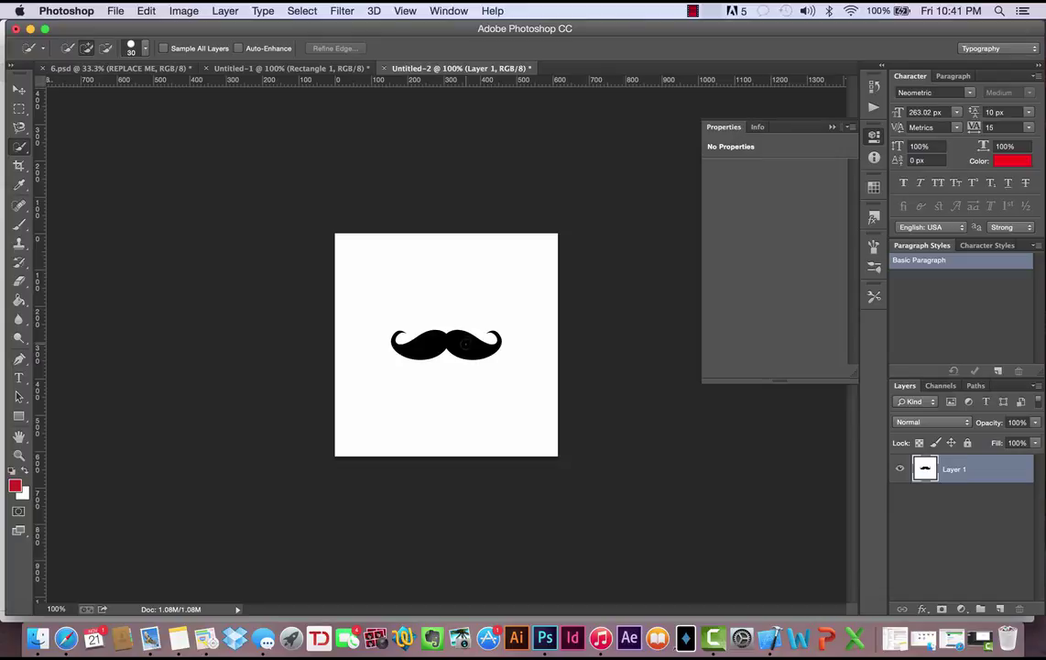
- Select the moustache, invert the selection, delete the white background, and deselect
click(466, 344)
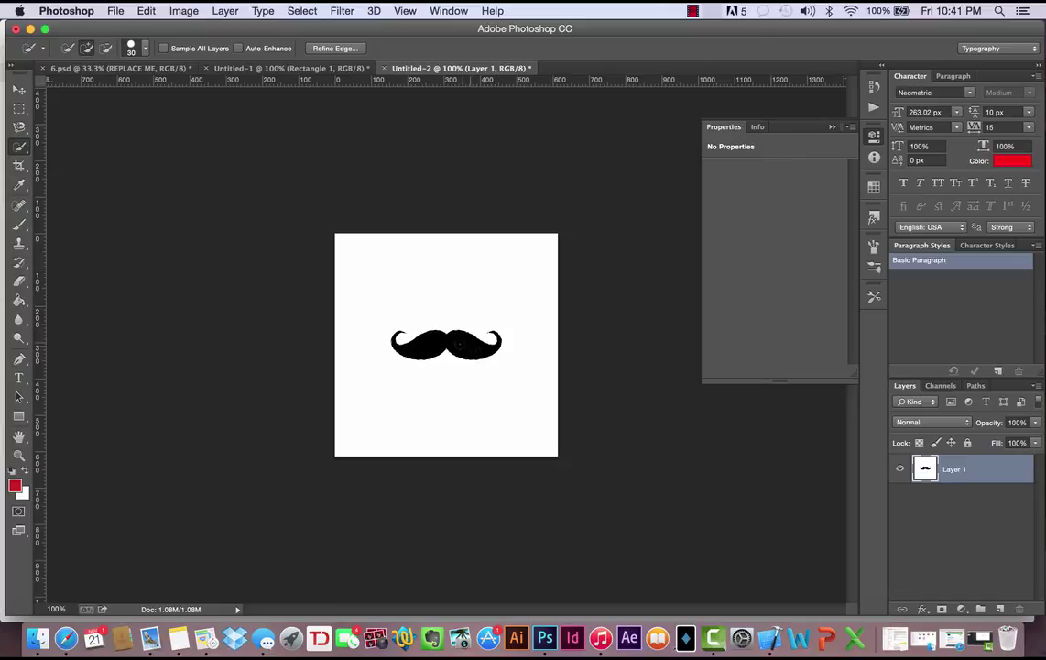
click(305, 10)
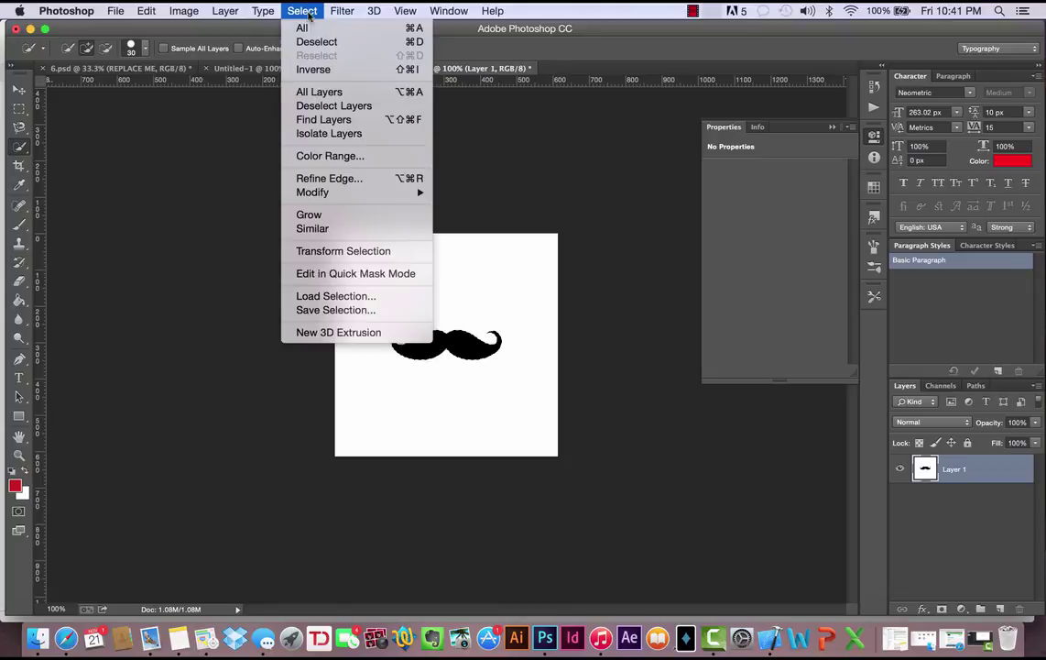
click(322, 70)
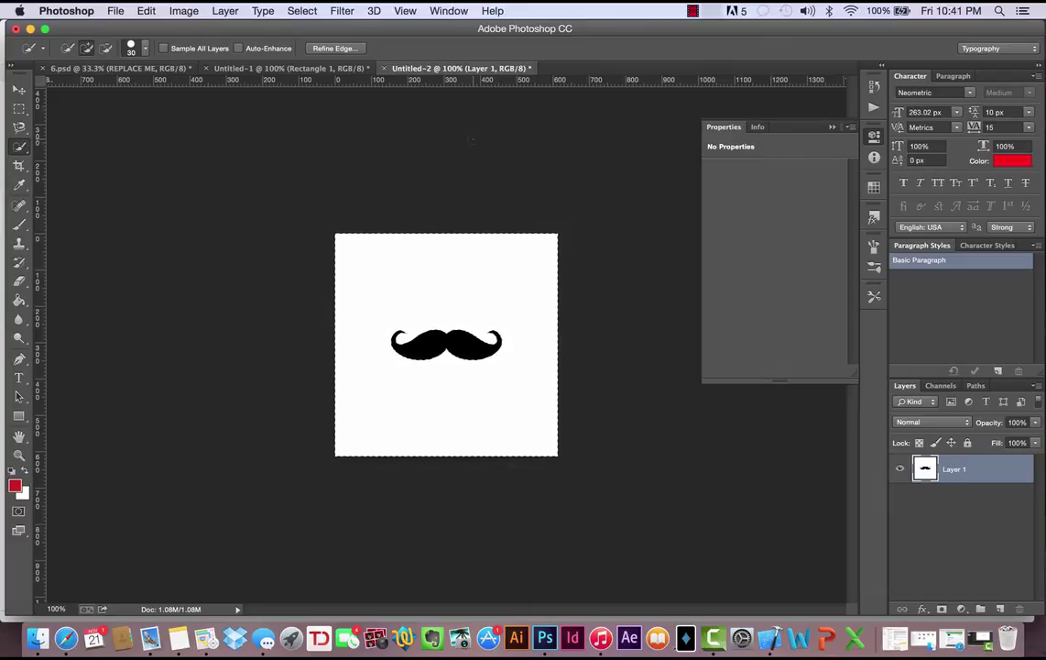
key(Delete)
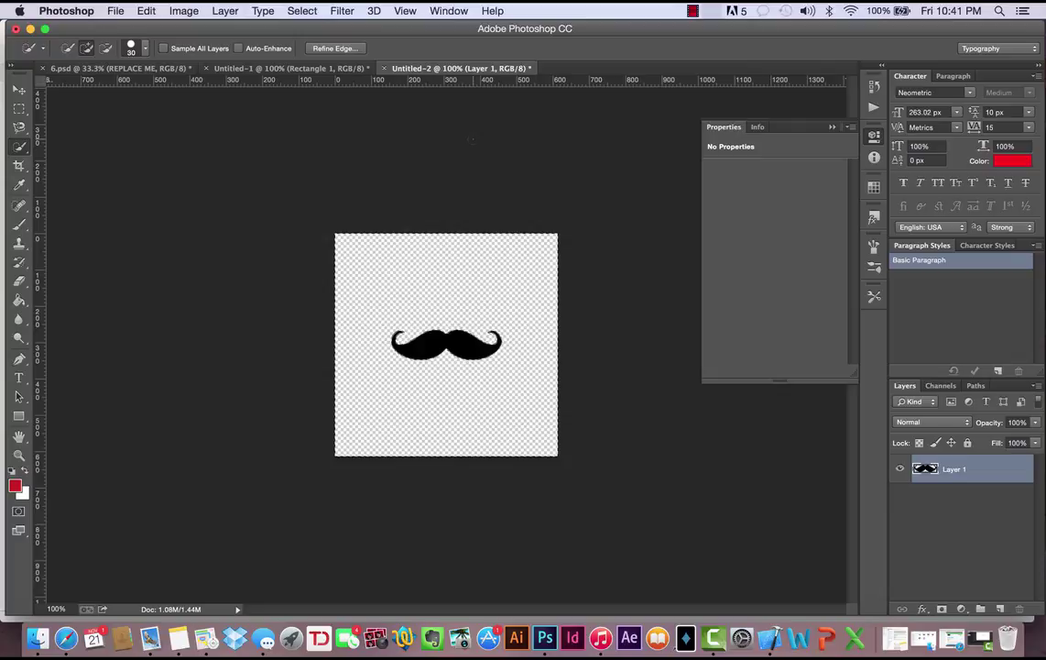
key(super+d)
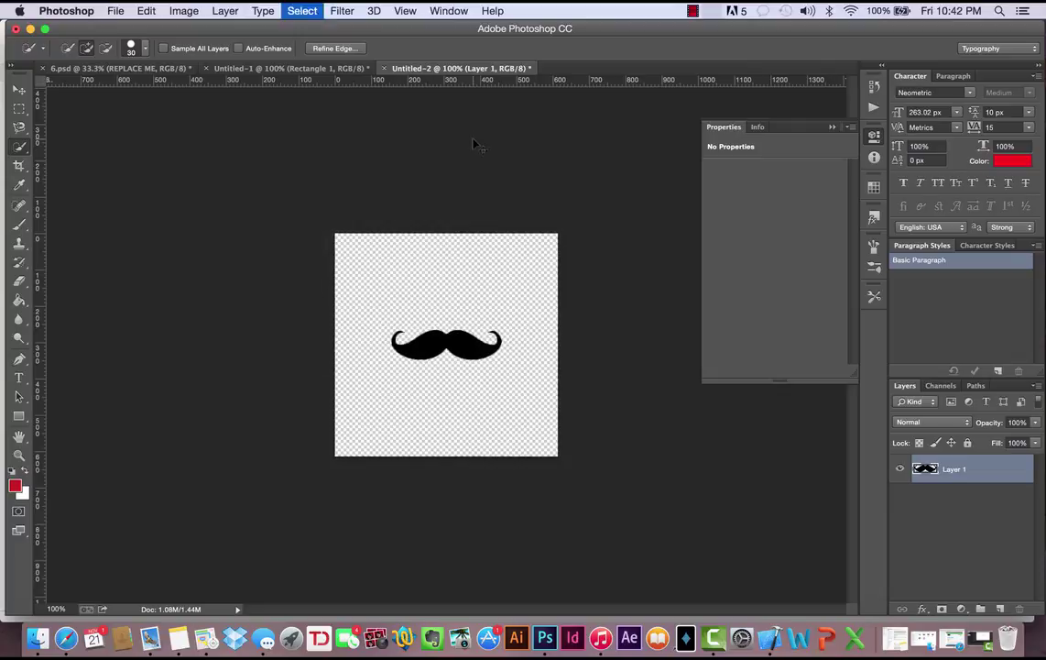
click(20, 90)
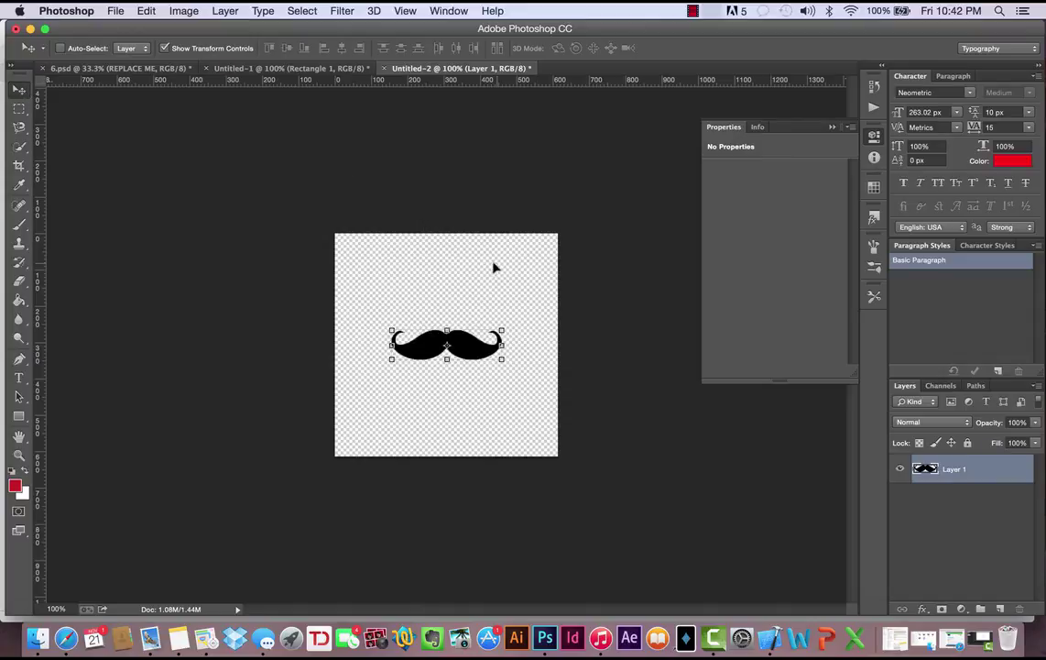
- Drag the moustache layer into the alfred document, scale it down, and place it above the lettering
drag(493, 264, 287, 72)
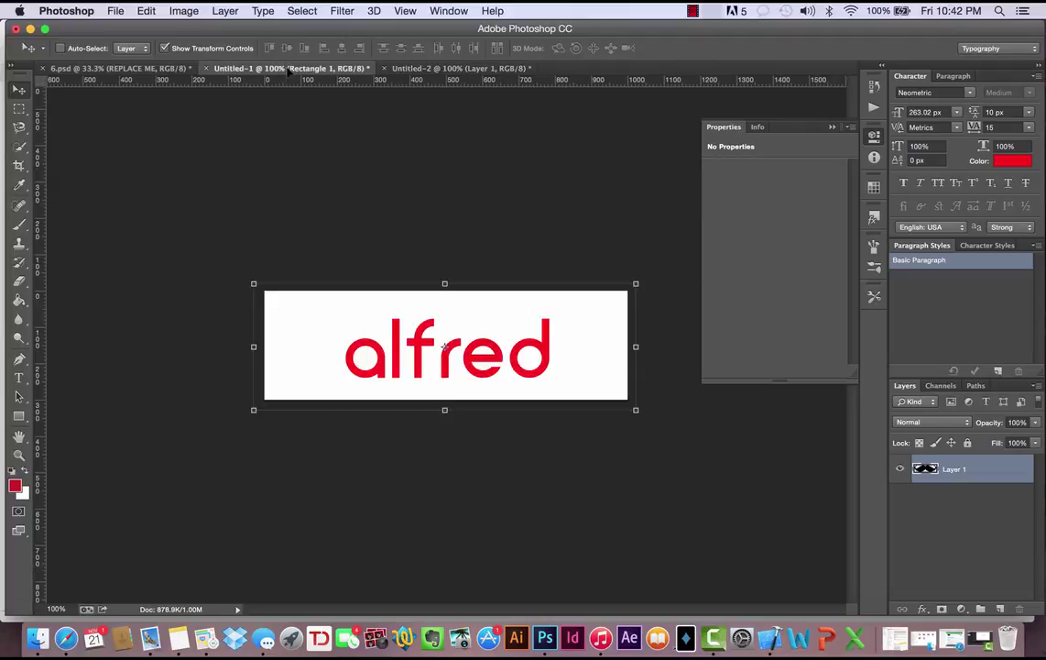
drag(381, 278, 390, 311)
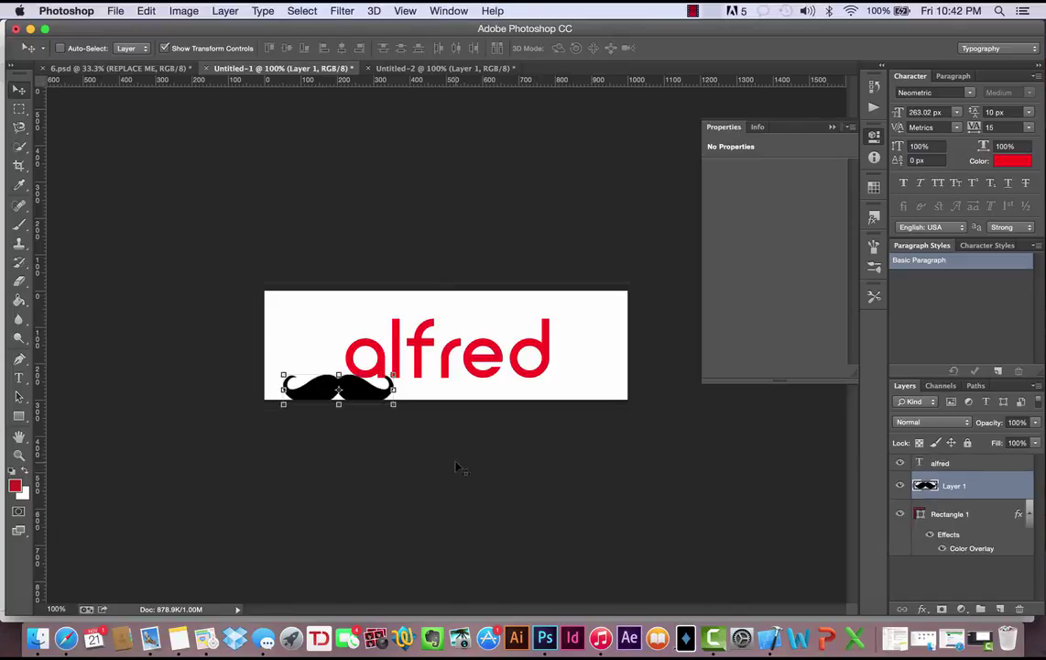
drag(458, 469, 606, 396)
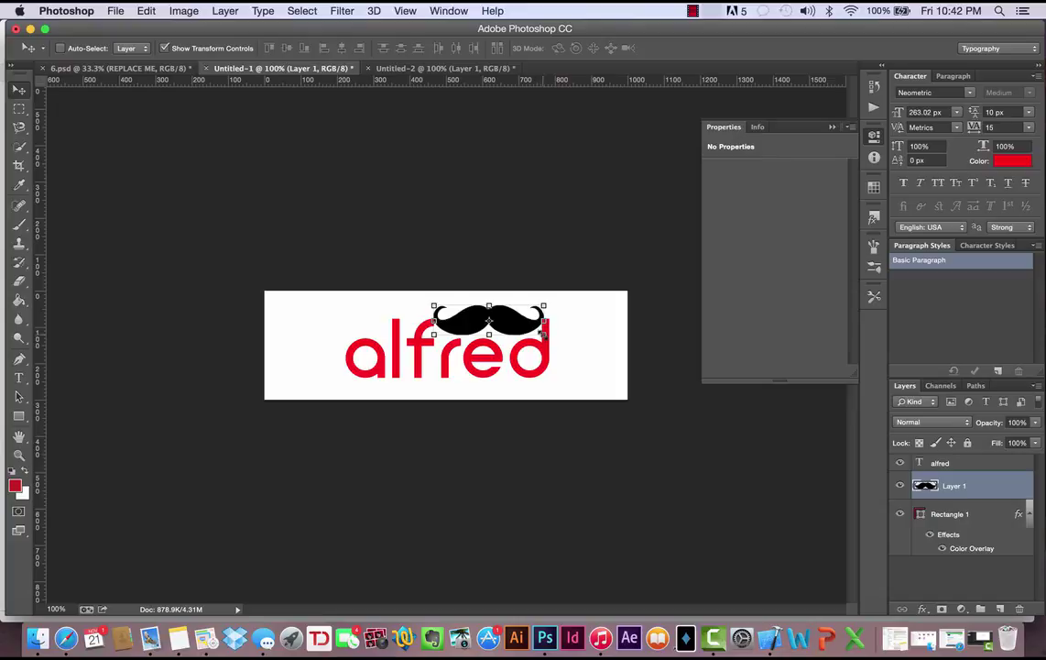
drag(544, 336, 503, 360)
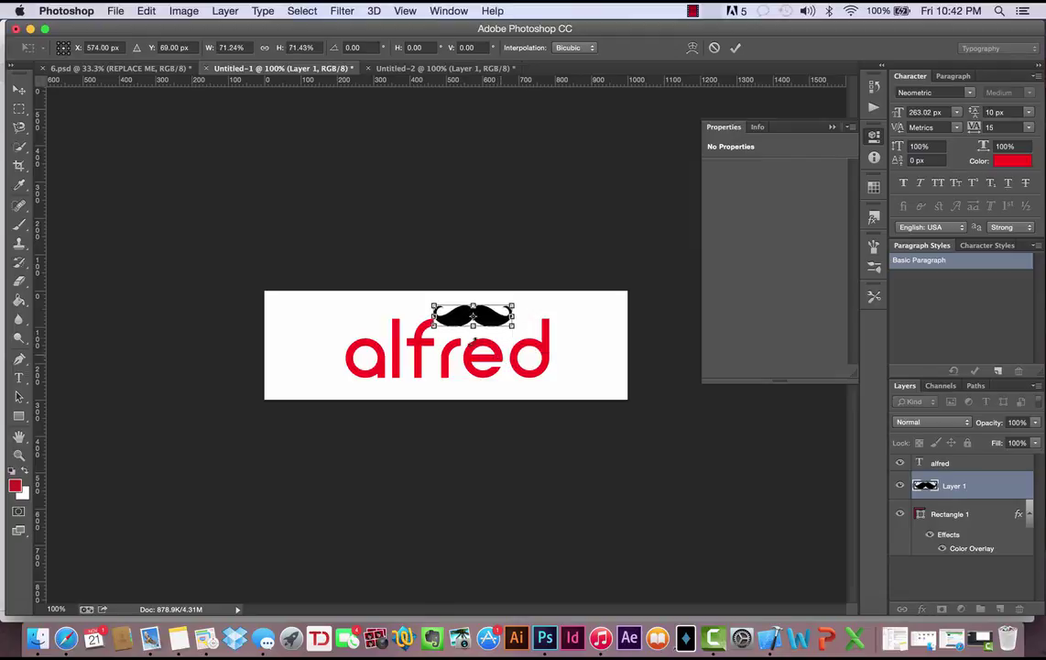
click(17, 91)
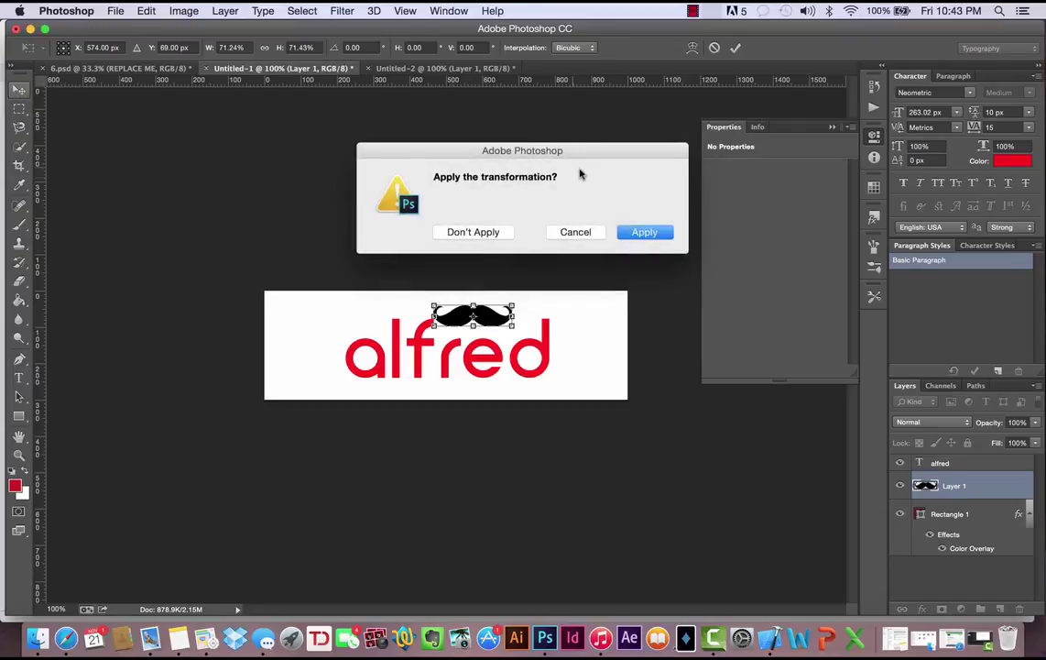
click(649, 234)
mouse_move(529, 218)
mouse_down()
mouse_move(549, 215)
mouse_move(541, 228)
mouse_up()
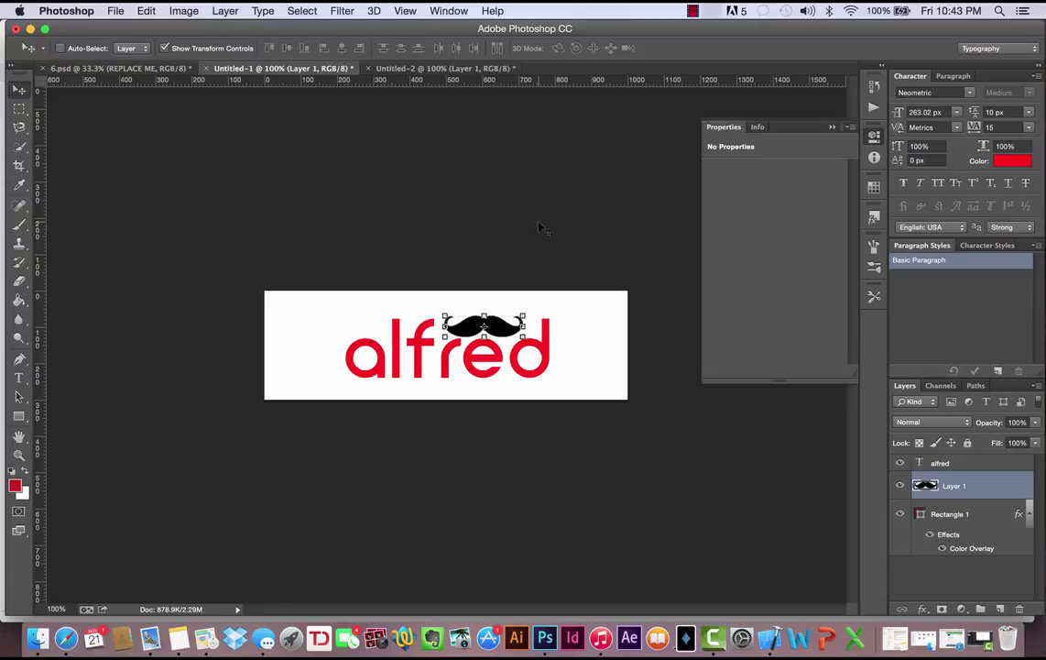
- Select the alfred text layer in the Layers panel
click(1016, 165)
click(987, 220)
click(952, 464)
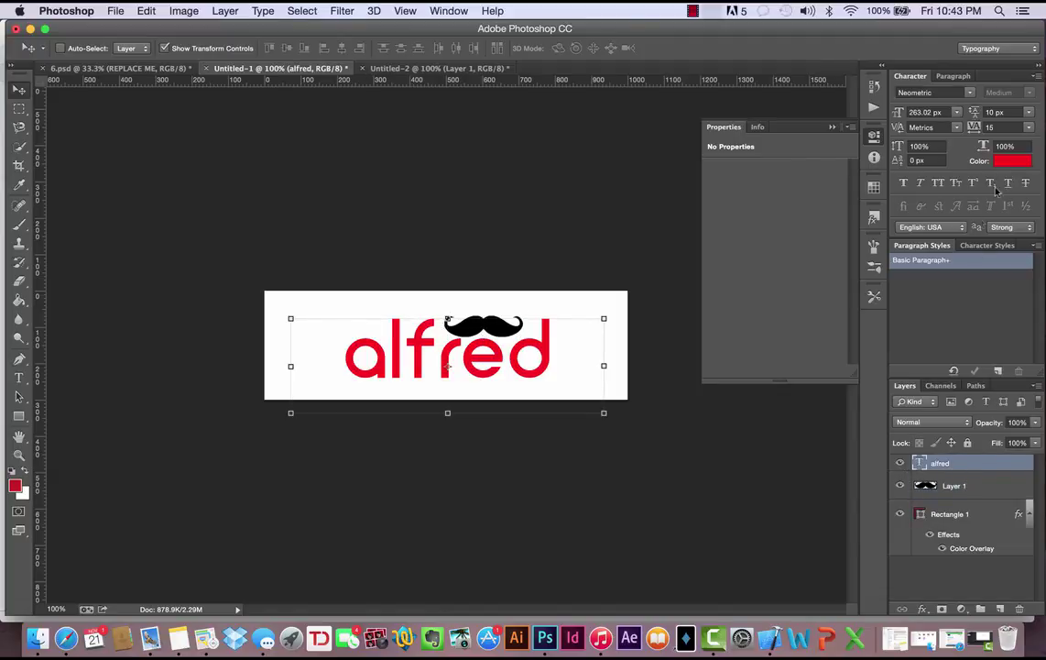
- Change the alfred text colour in the Color Picker to orange f3940d
click(1012, 162)
click(801, 332)
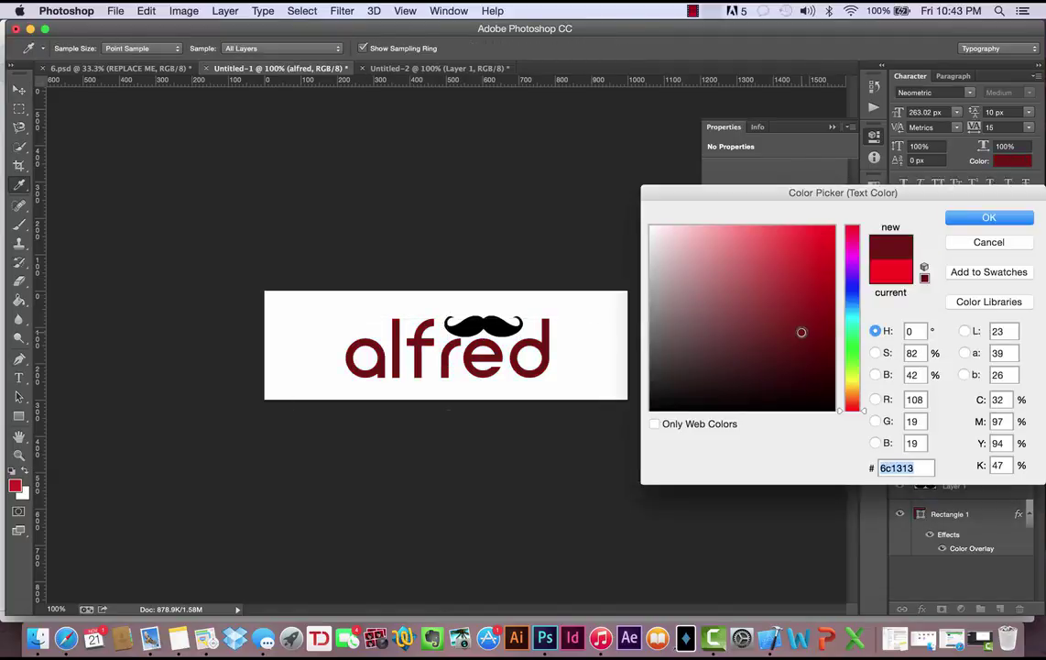
mouse_move(851, 403)
mouse_down()
mouse_move(850, 335)
mouse_move(849, 394)
mouse_up()
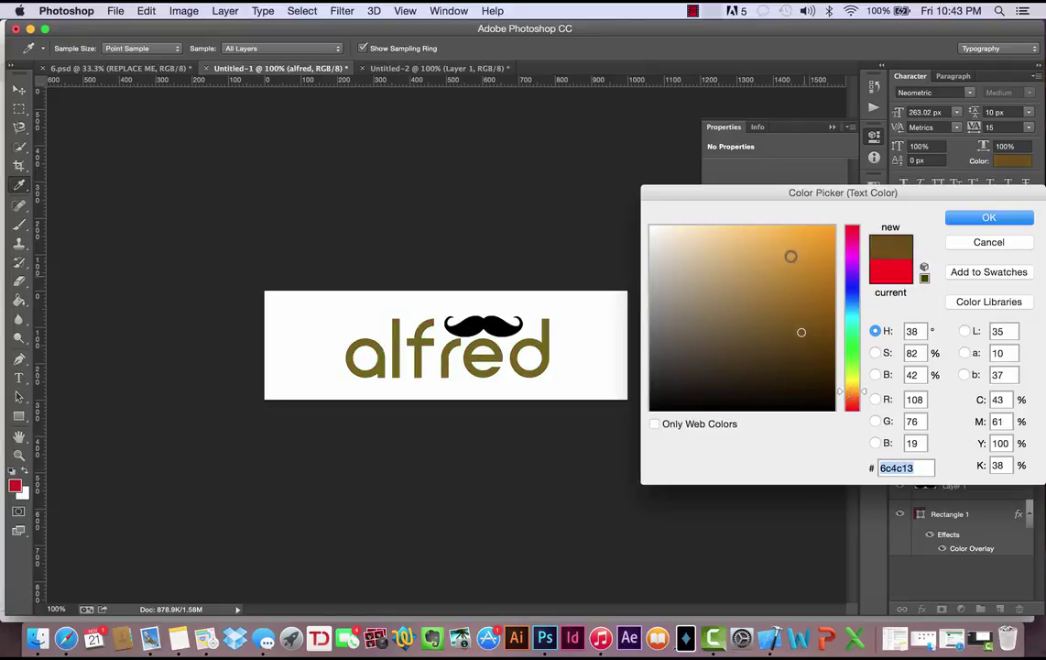
mouse_move(789, 255)
mouse_down()
mouse_move(813, 238)
mouse_move(816, 259)
mouse_up()
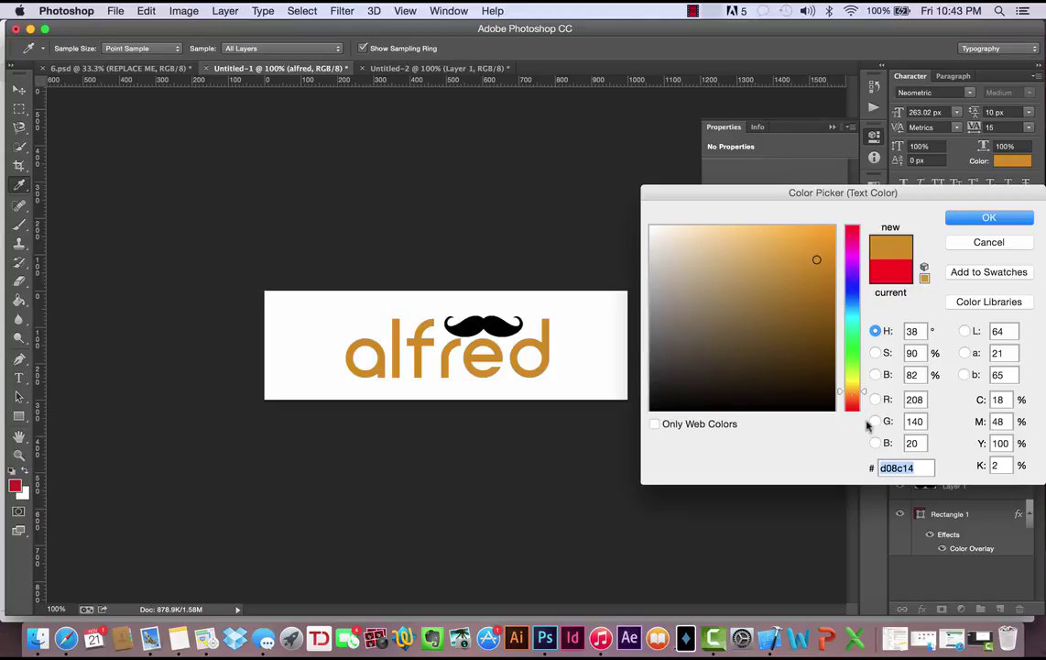
drag(859, 401, 859, 398)
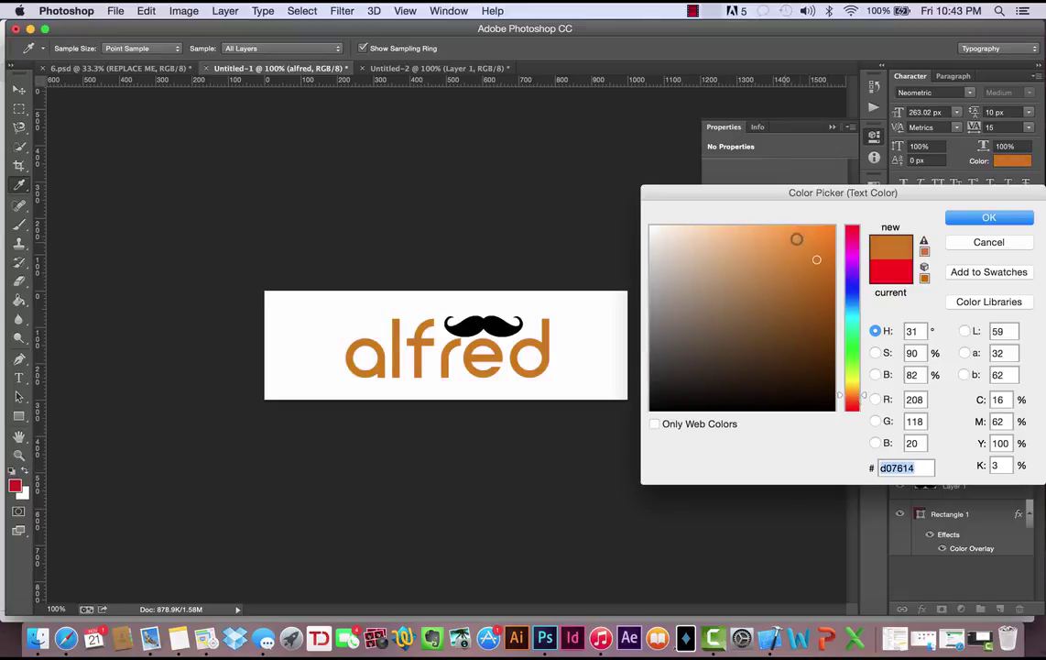
click(813, 242)
click(803, 233)
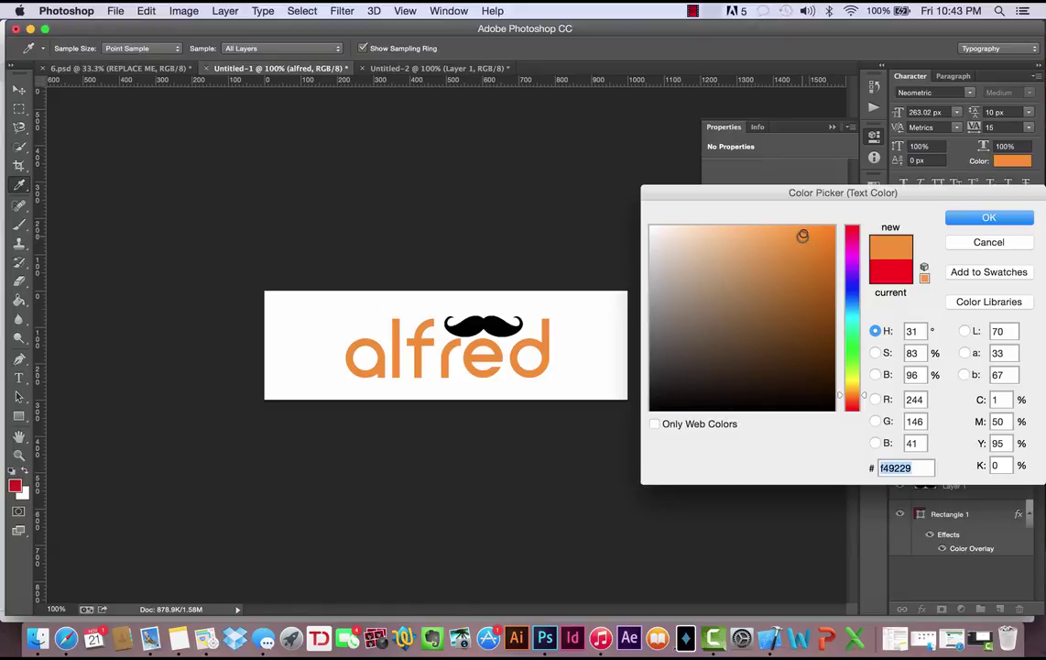
click(850, 393)
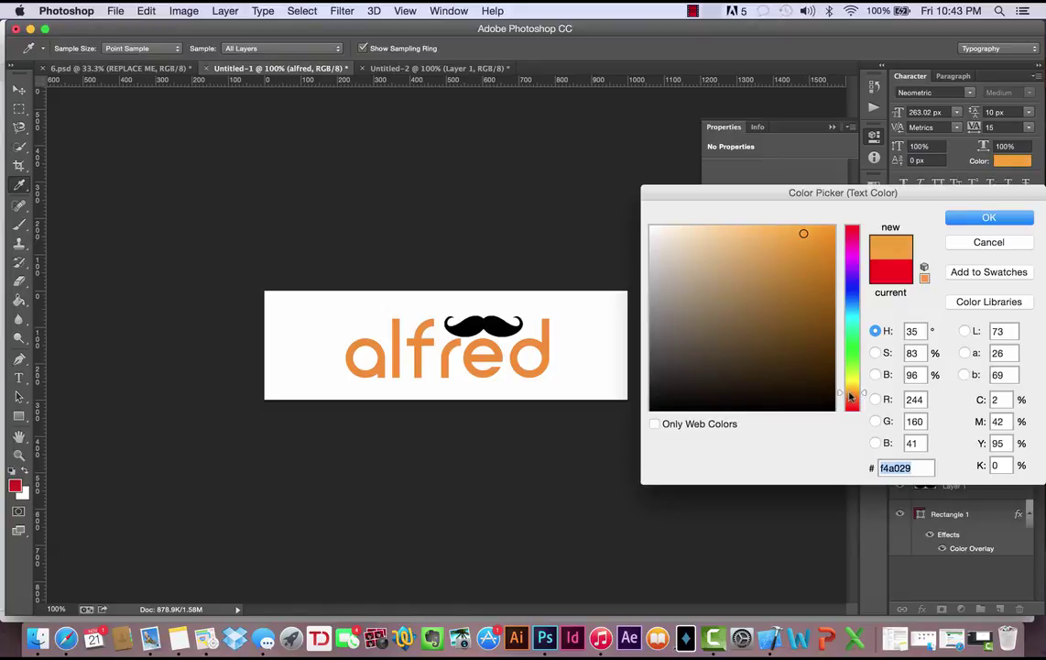
drag(806, 235, 824, 235)
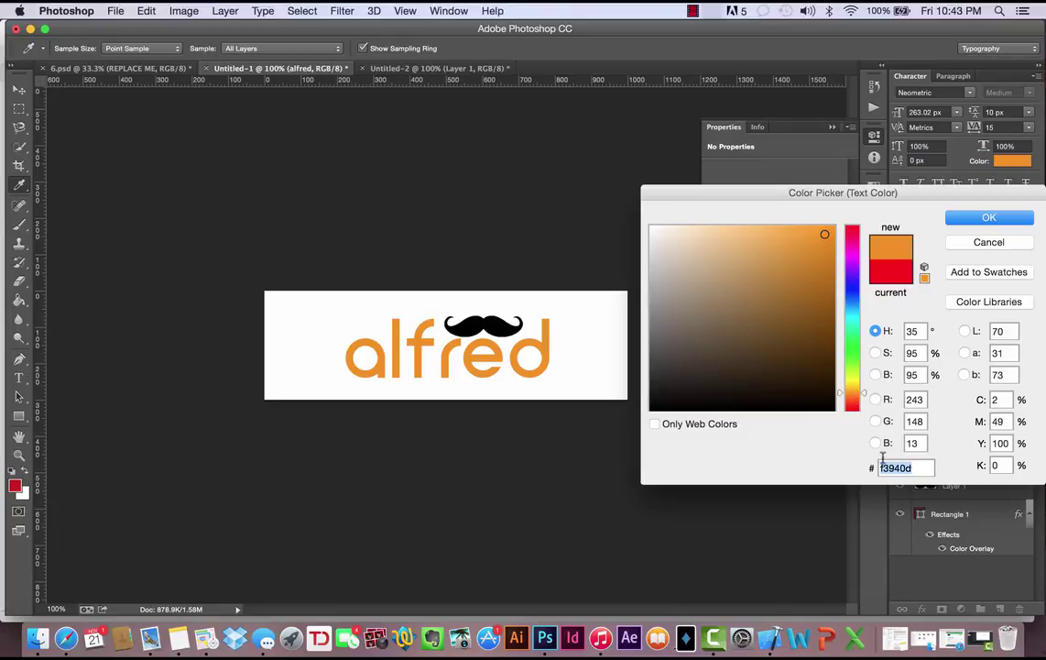
click(921, 468)
double_click(920, 467)
click(1001, 220)
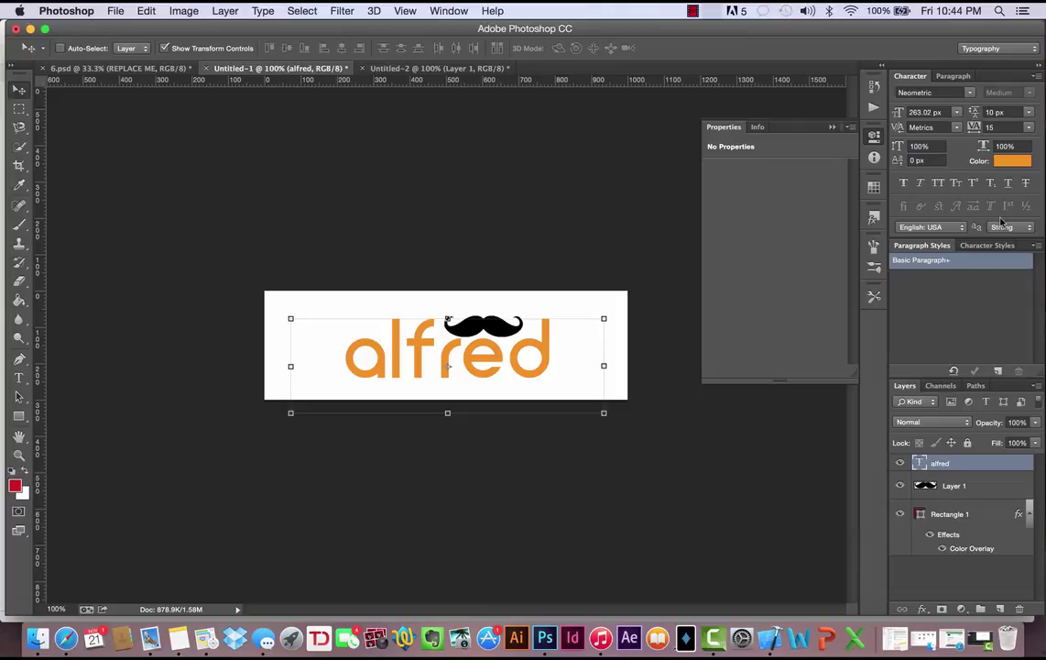
- Rename the moustache layer (Layer 1) to 'mustache'
double_click(999, 486)
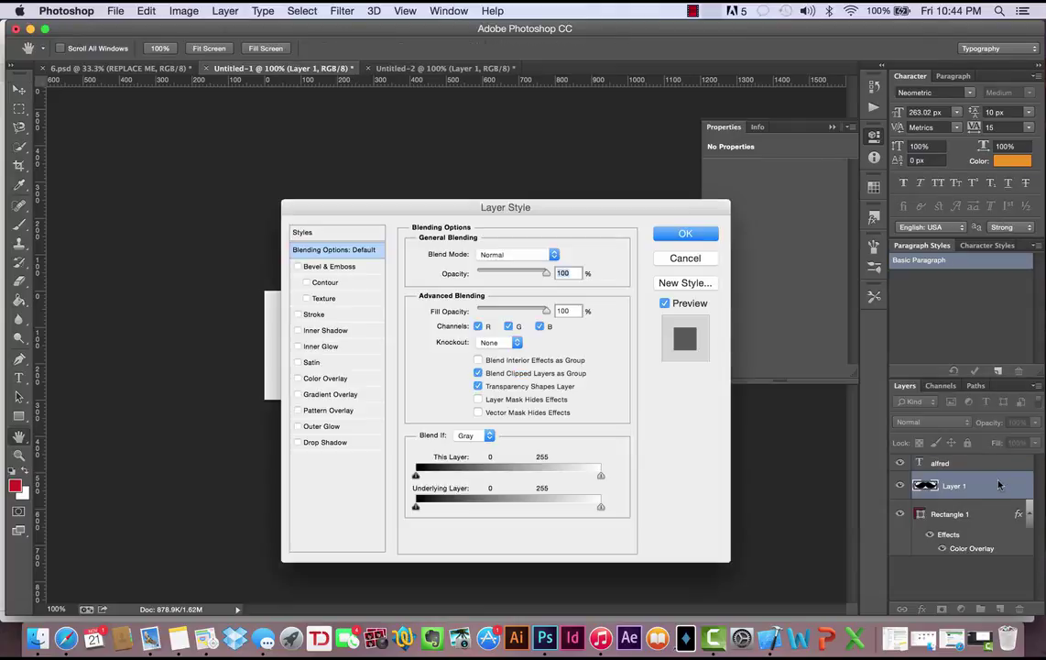
click(685, 259)
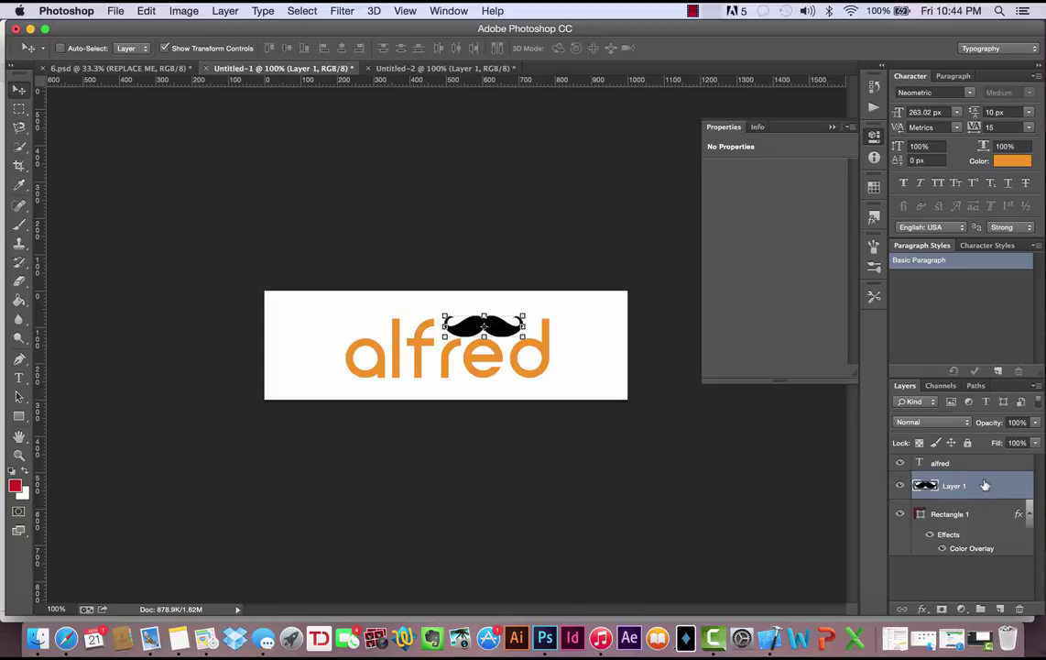
double_click(985, 485)
click(683, 261)
double_click(954, 485)
text(mustache)
key(Return)
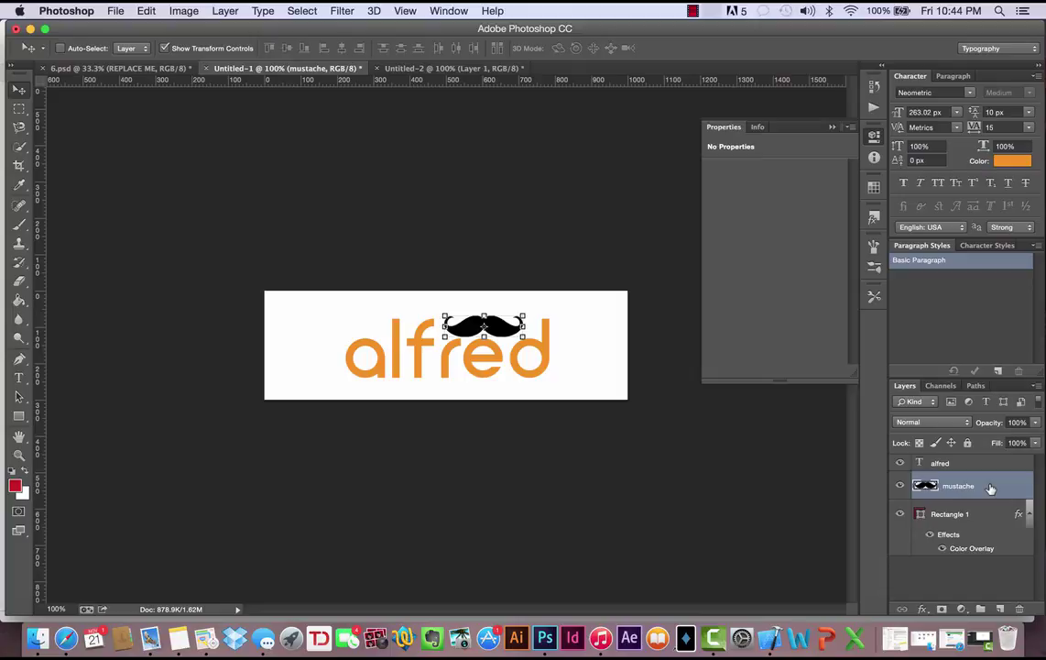
- Add a Color Overlay to the mustache layer in orange f3940d, sampled from the alfred text
double_click(991, 486)
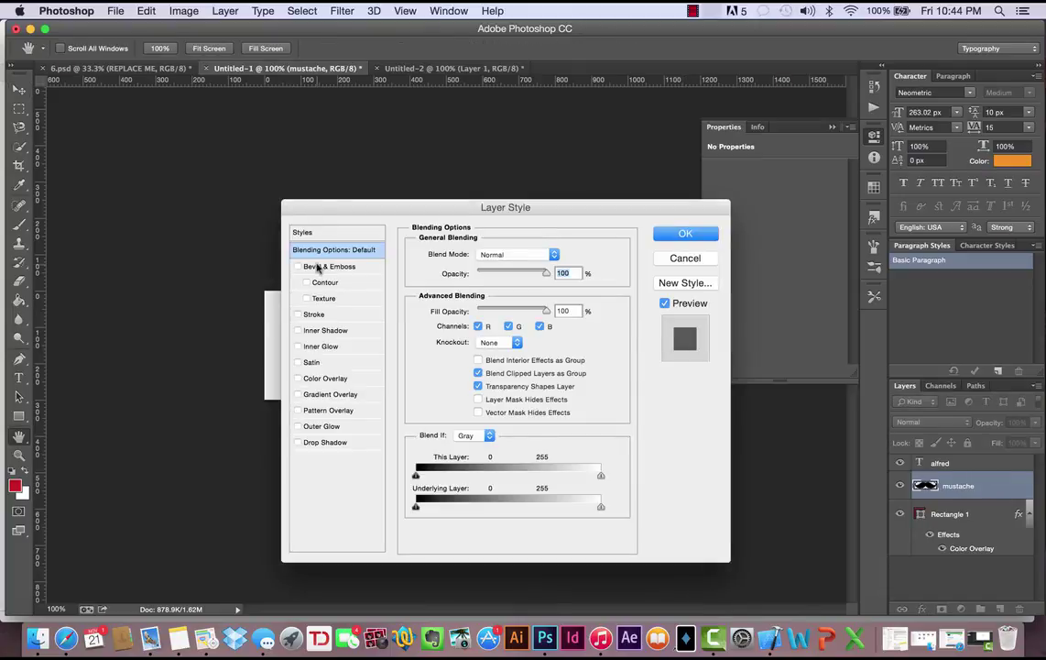
click(321, 378)
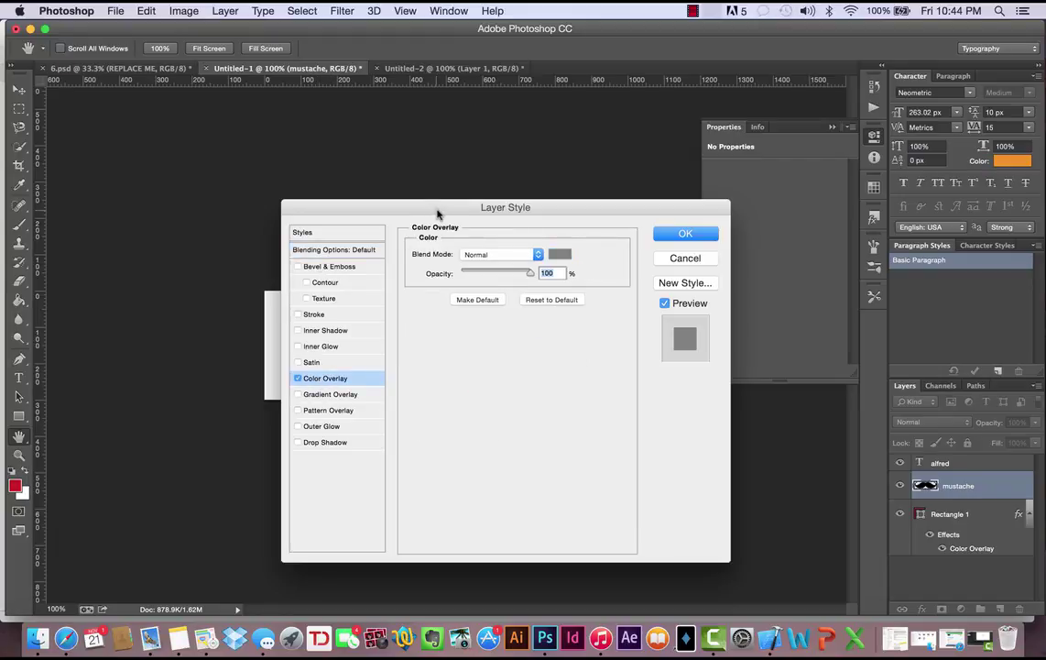
drag(448, 213, 732, 209)
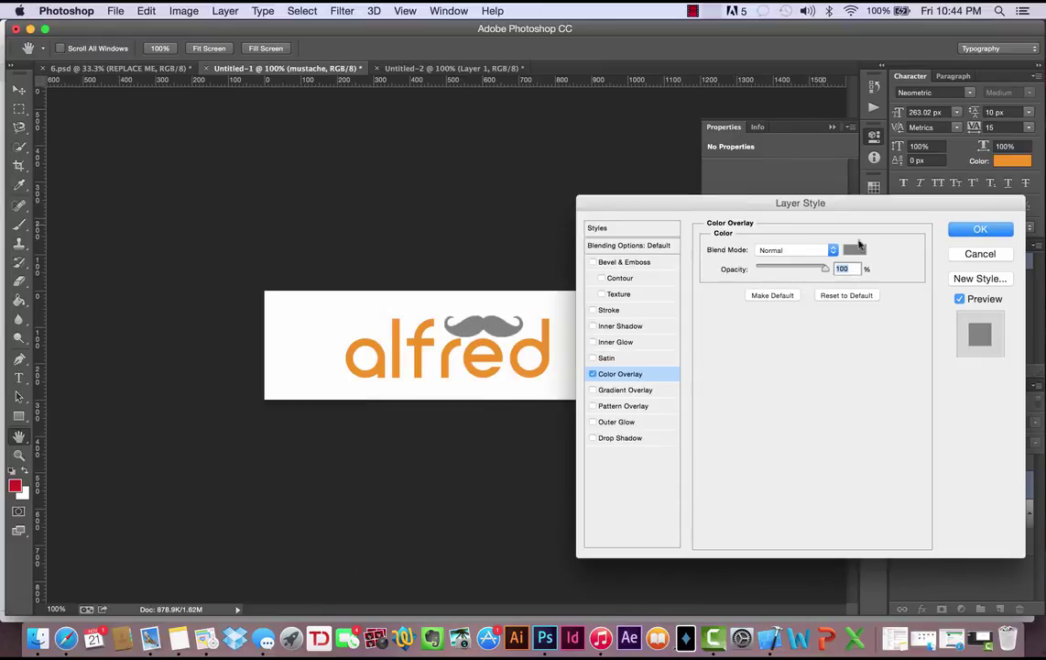
click(856, 250)
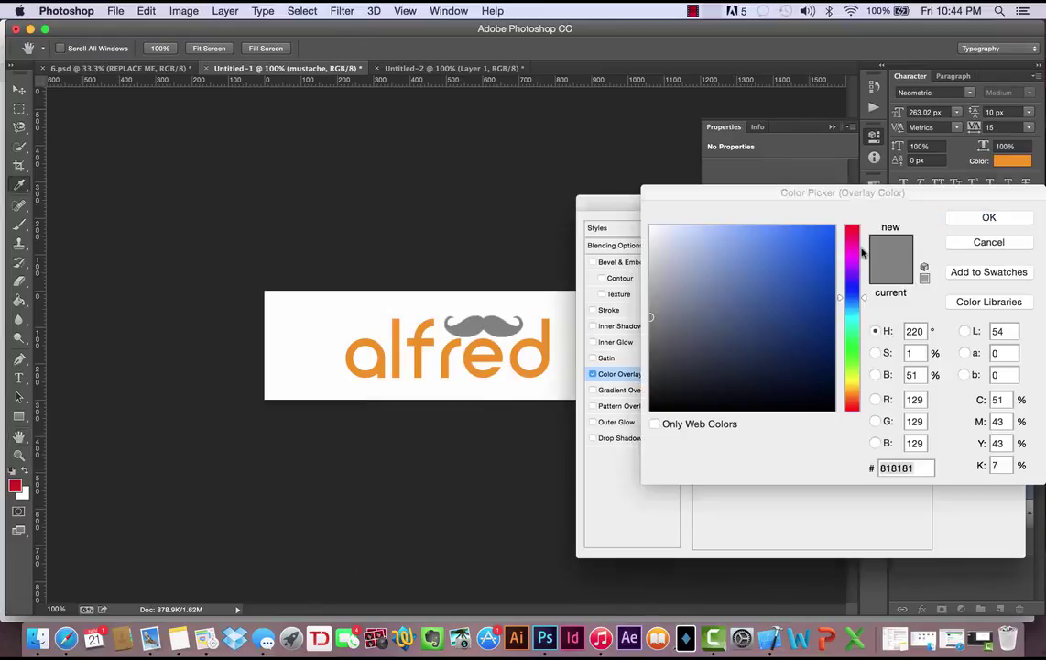
double_click(897, 469)
key(super+v)
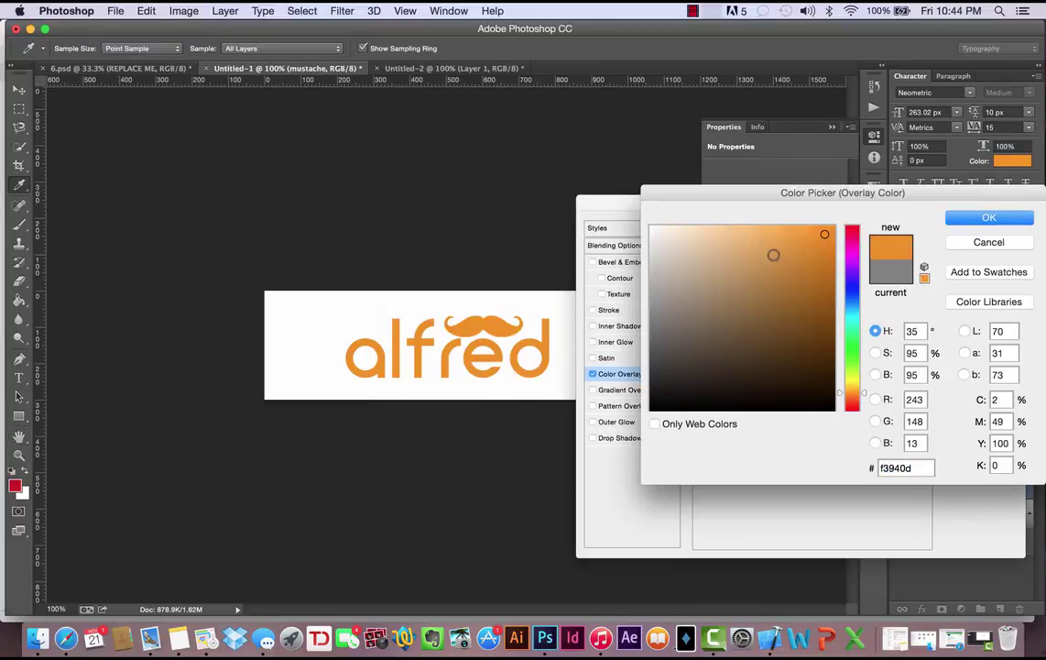
click(661, 306)
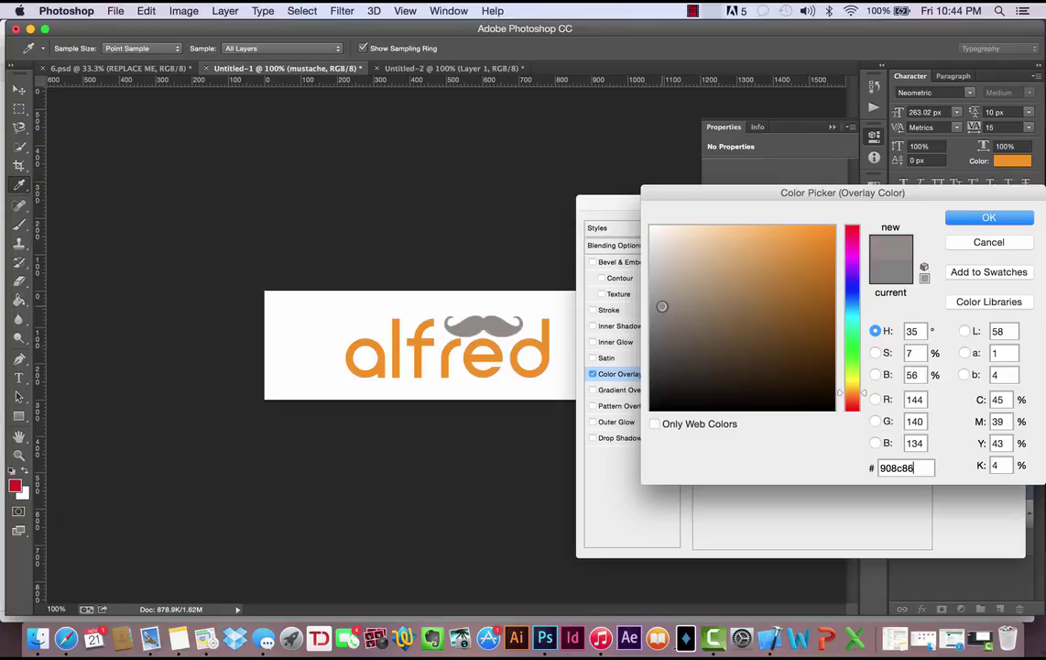
click(370, 337)
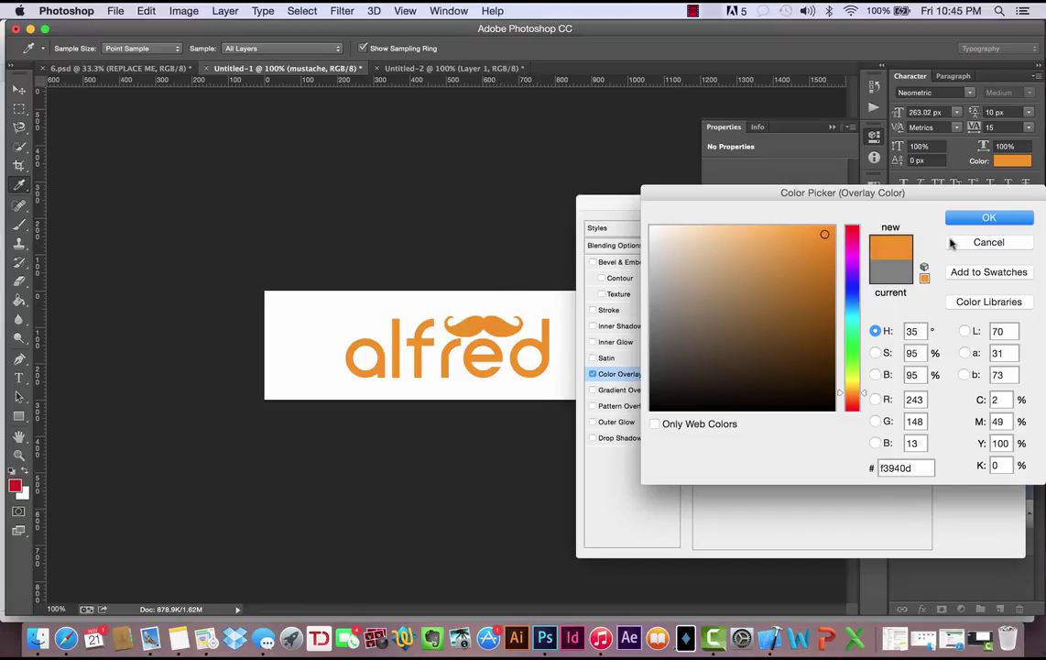
click(1015, 225)
click(983, 227)
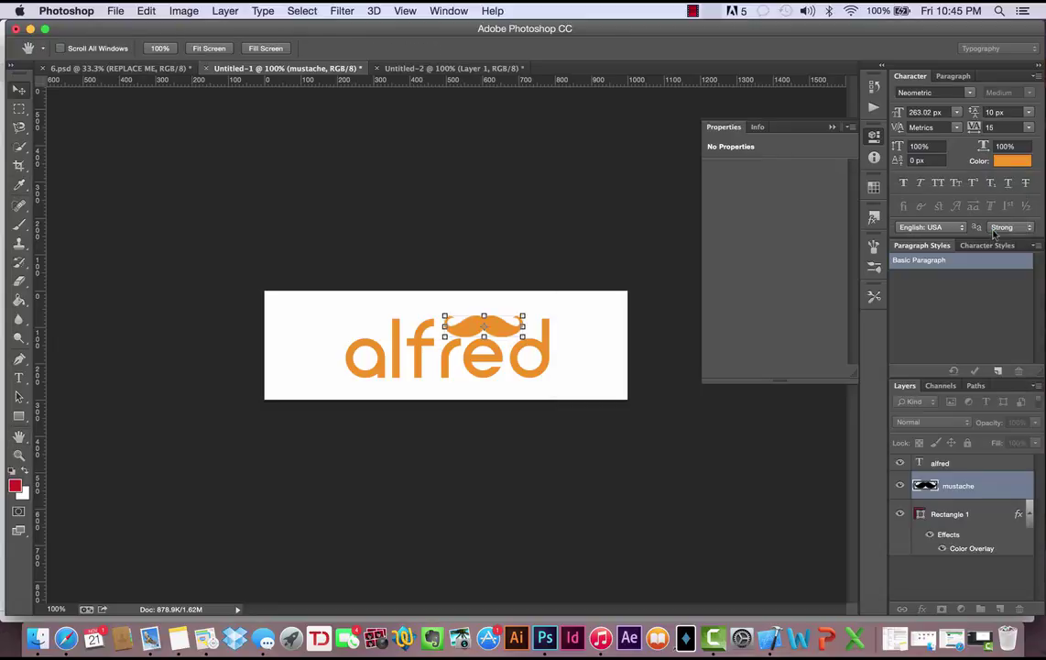
- Delete the white background rectangle layer (Rectangle 1)
key(v)
click(960, 541)
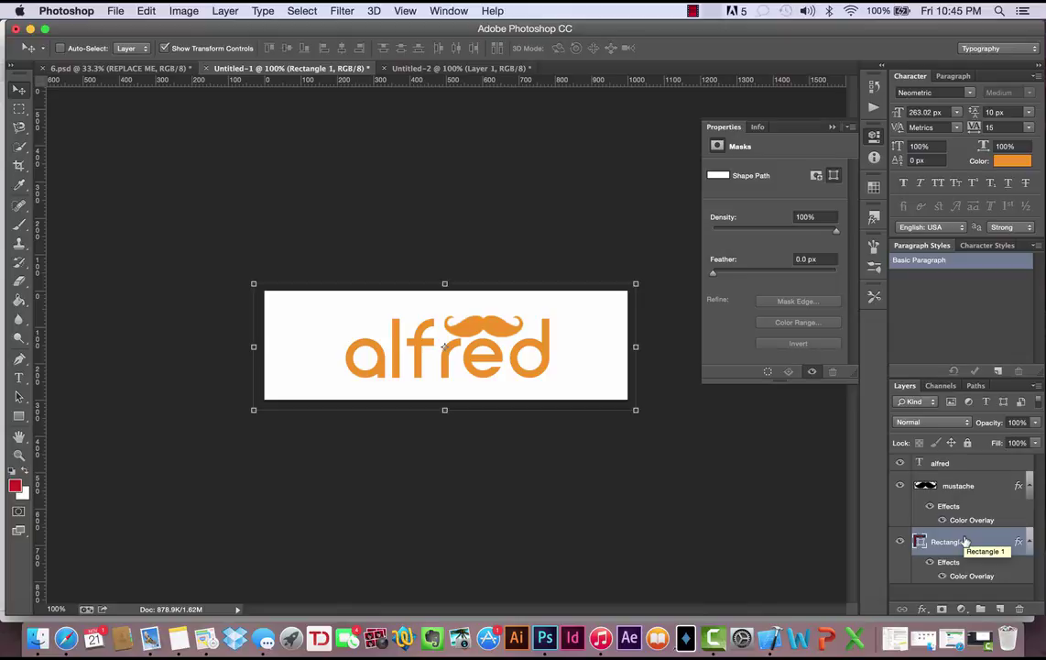
key(Delete)
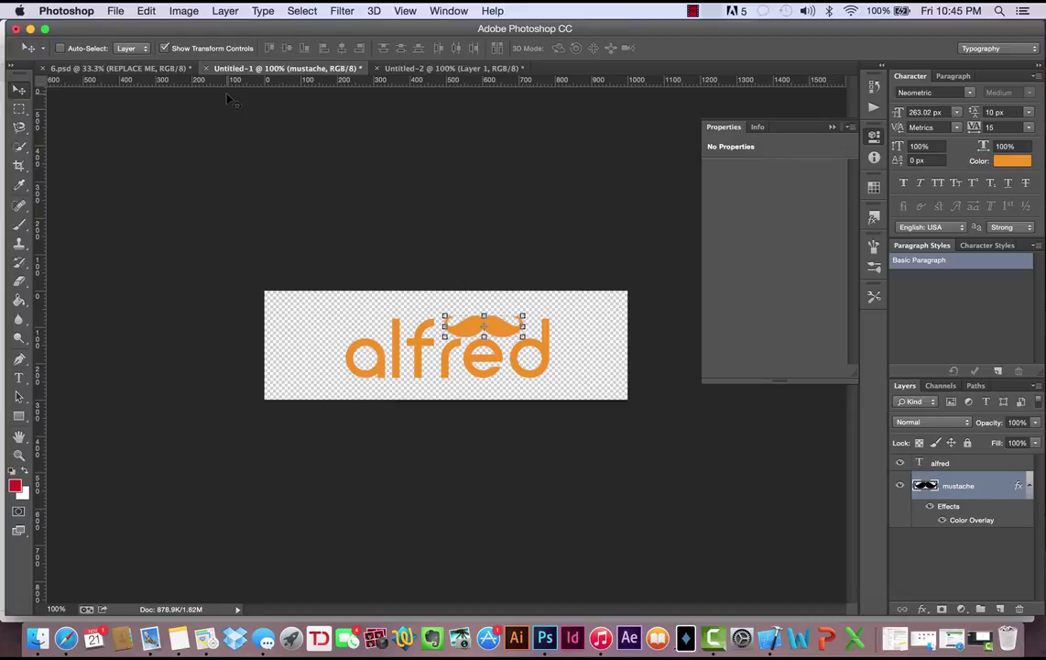
- Trim the canvas based on transparent pixels so it fits tightly around the logo
click(184, 11)
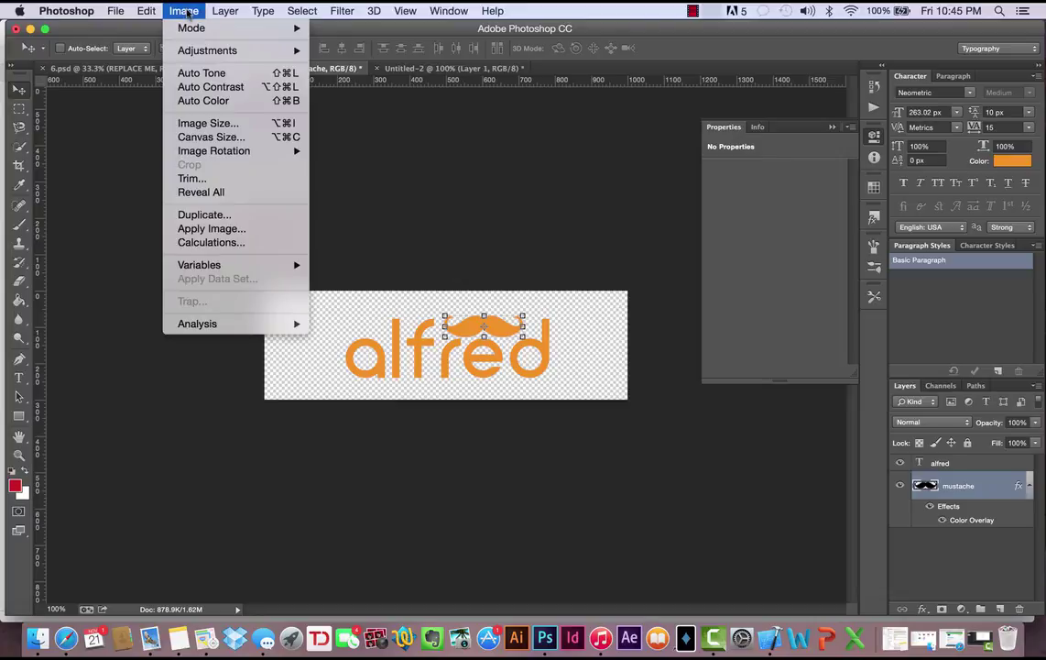
click(207, 182)
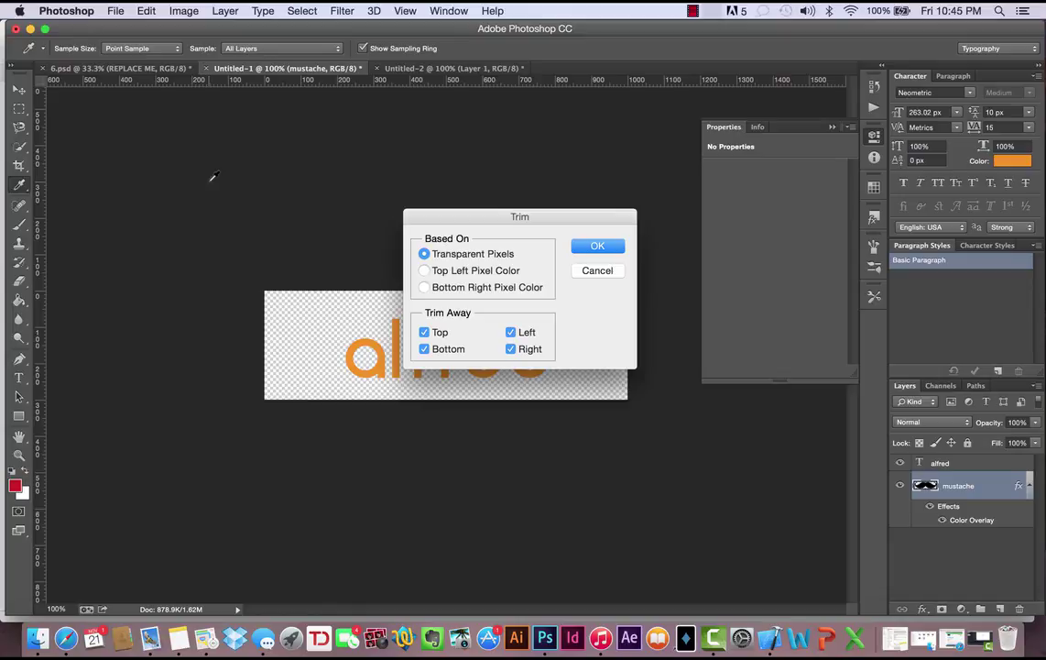
key(Return)
key(v)
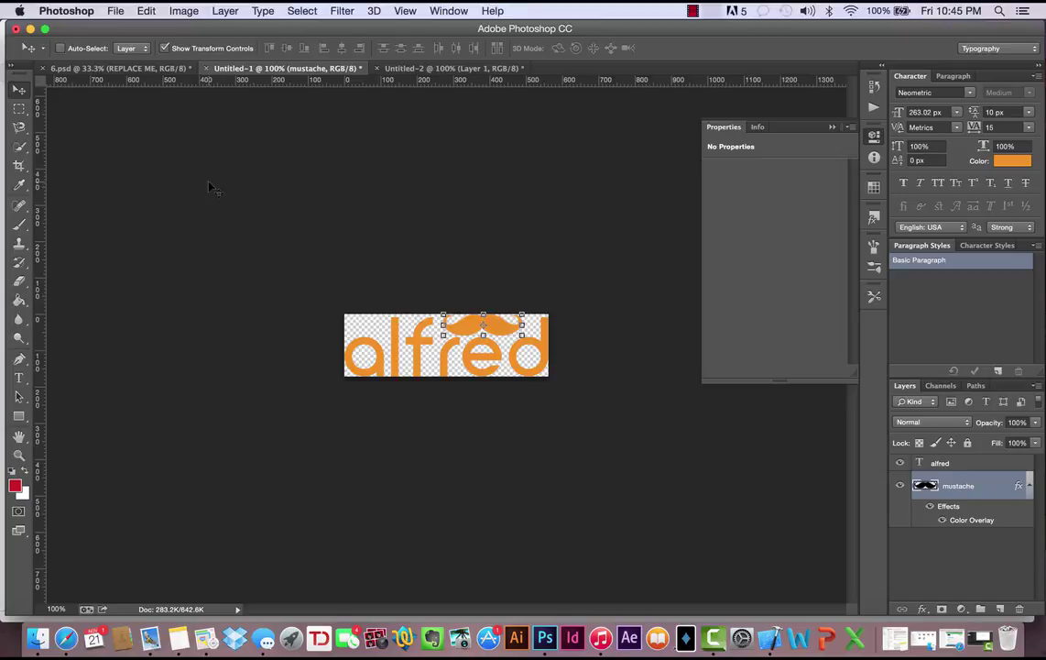
- Save the document as 'logo' in PNG format in the Splash Page folder, accepting the PNG options
click(110, 11)
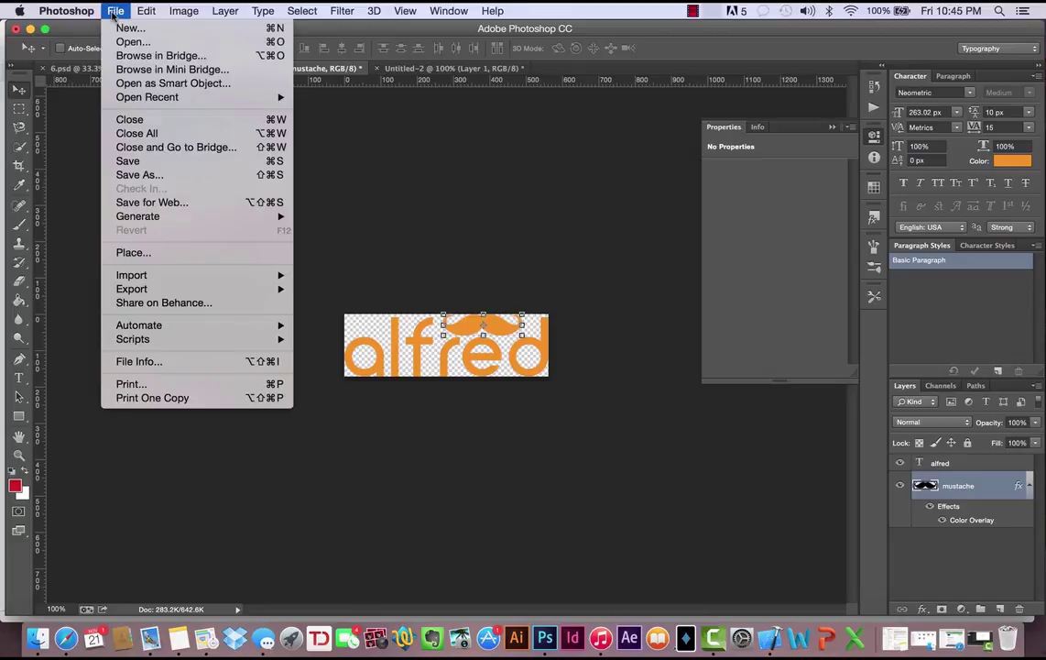
click(146, 174)
text(logo)
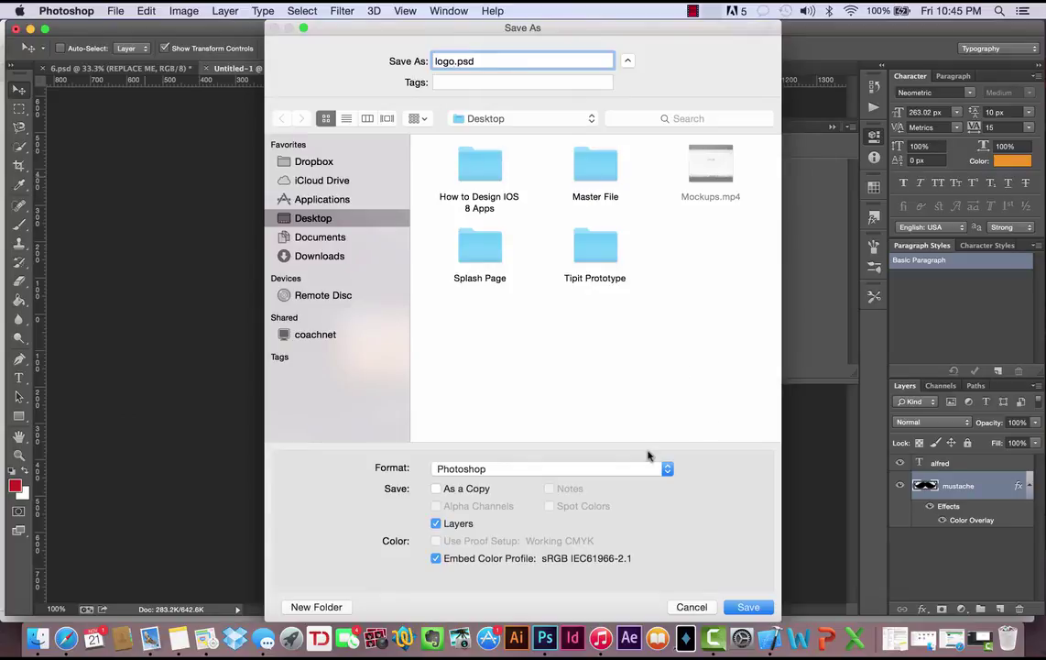
click(621, 468)
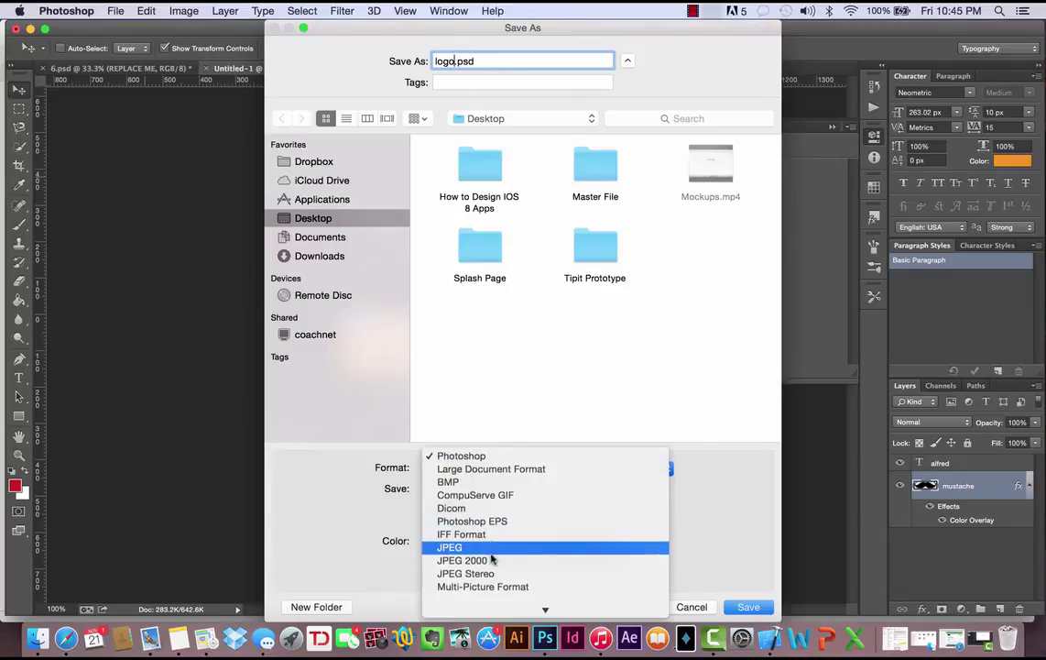
click(463, 586)
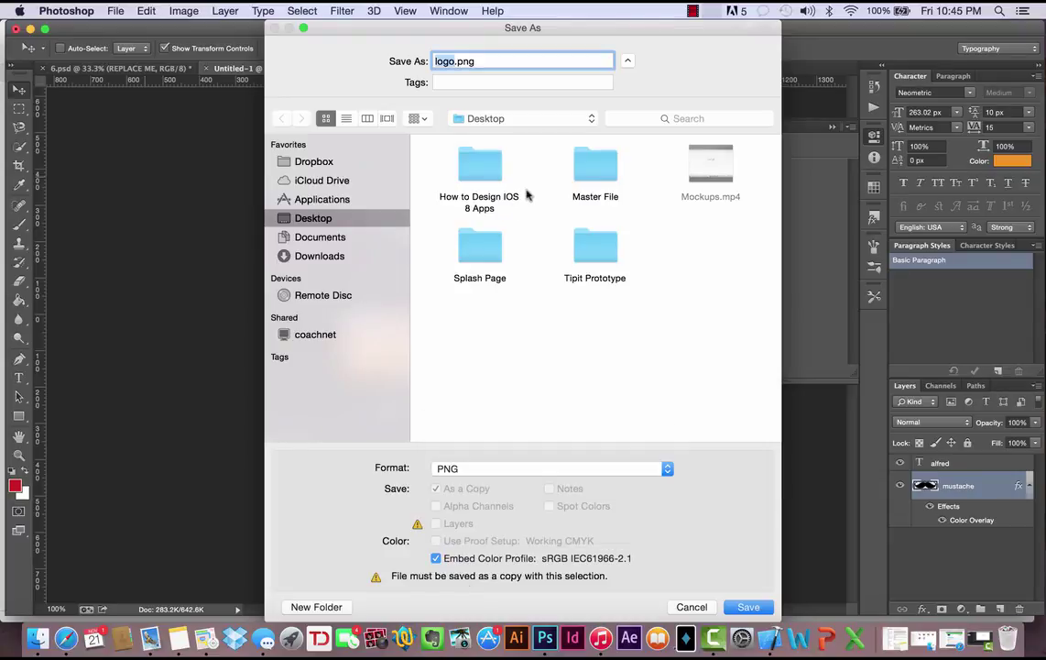
double_click(476, 245)
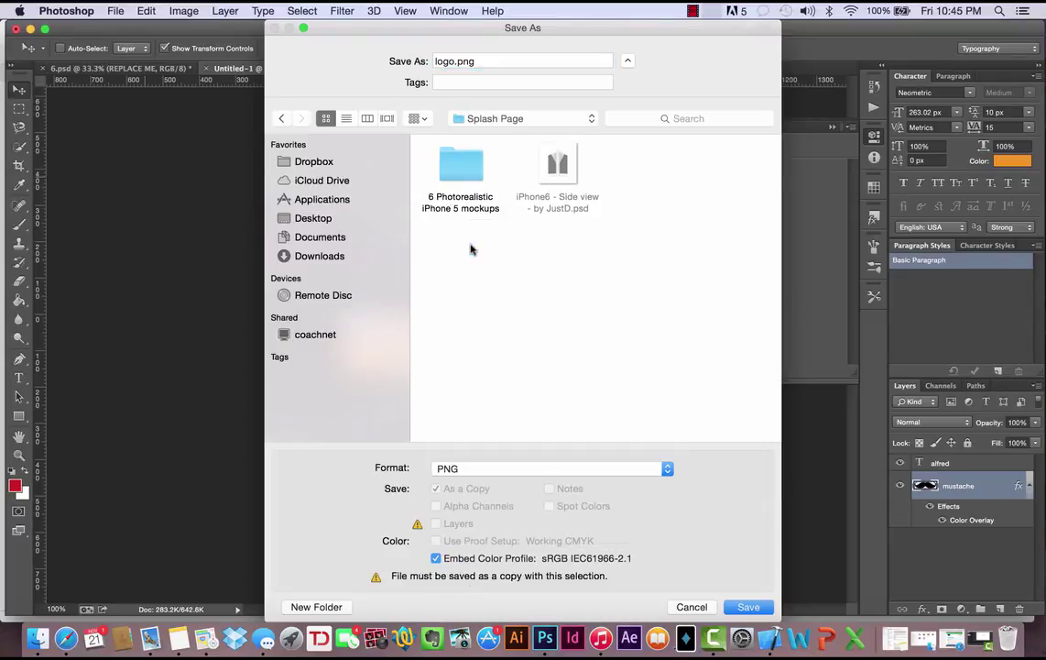
click(747, 606)
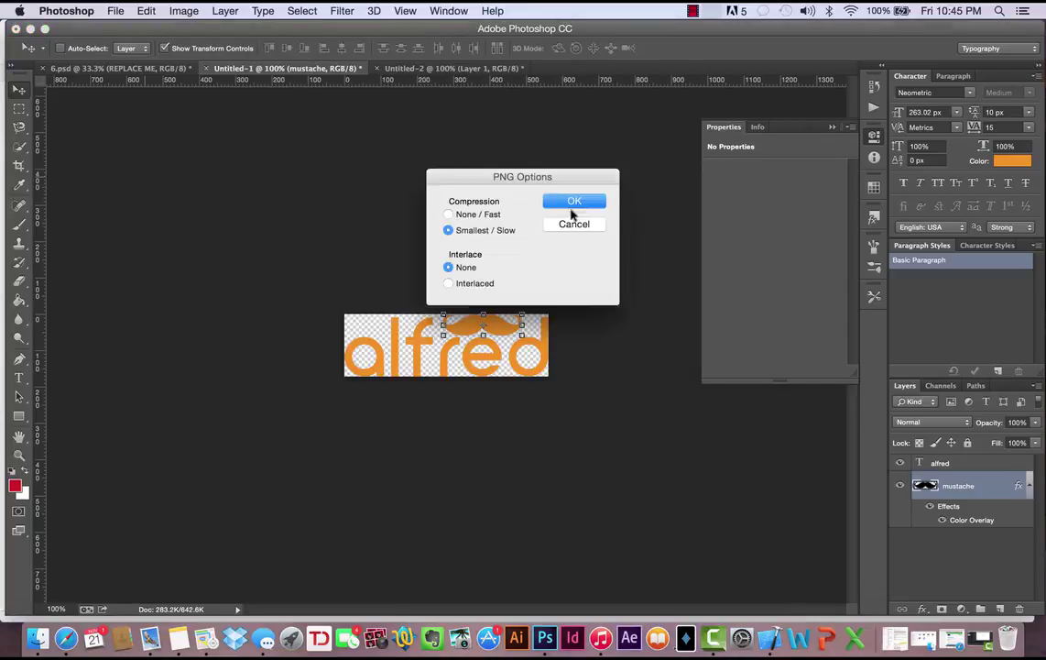
click(572, 199)
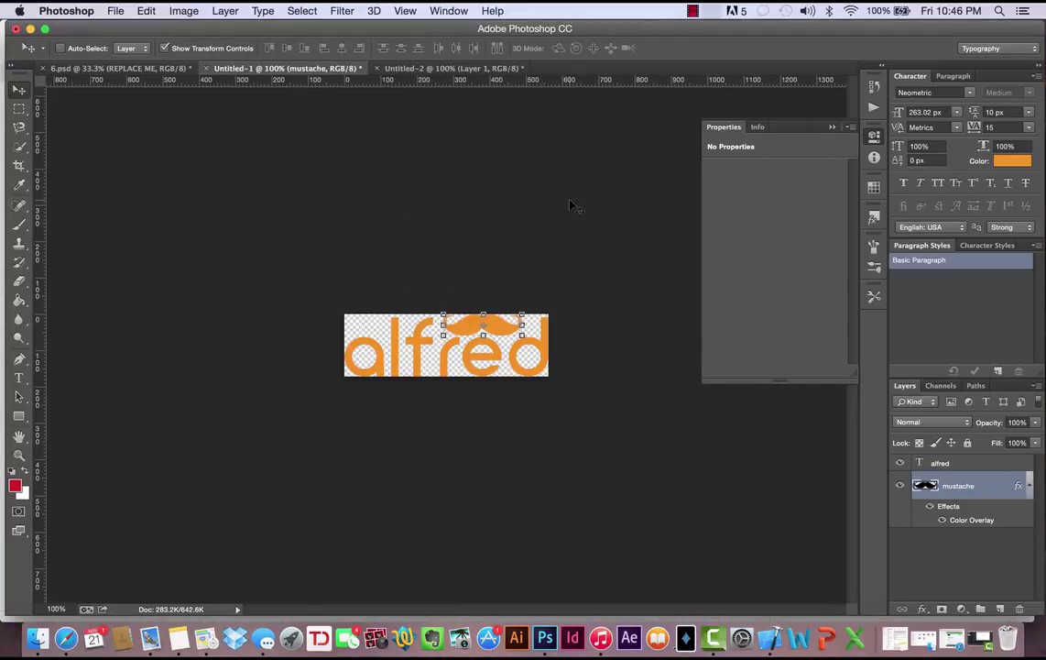